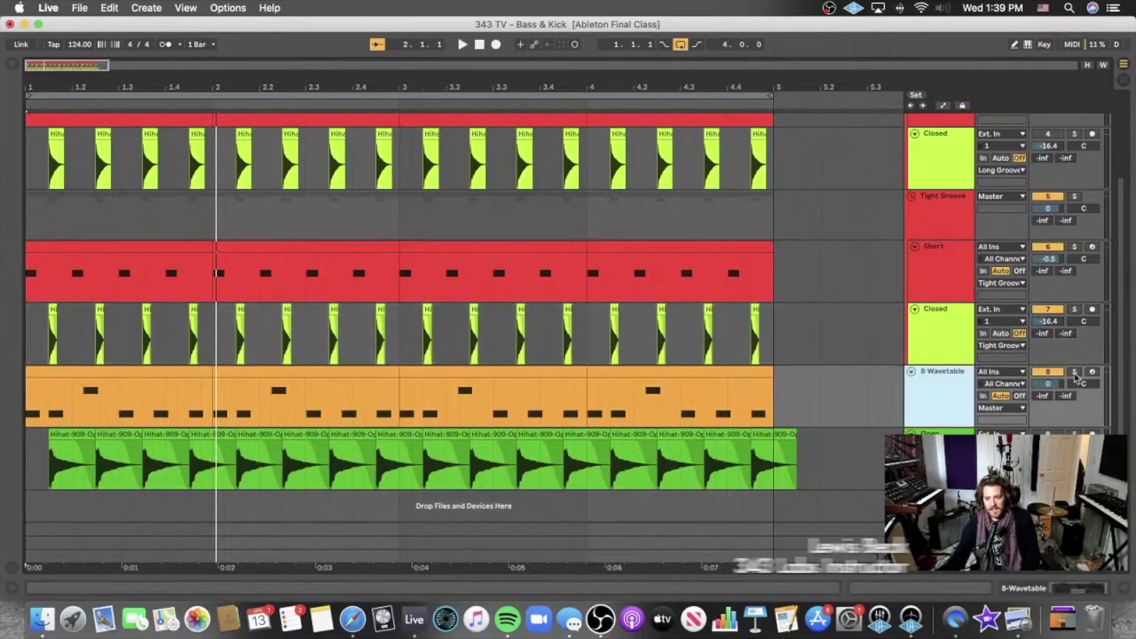
- Un-solo the 8 Wavetable track, replay the beat, and open its Wavetable synth device
{"action": "key", "text": "space"}
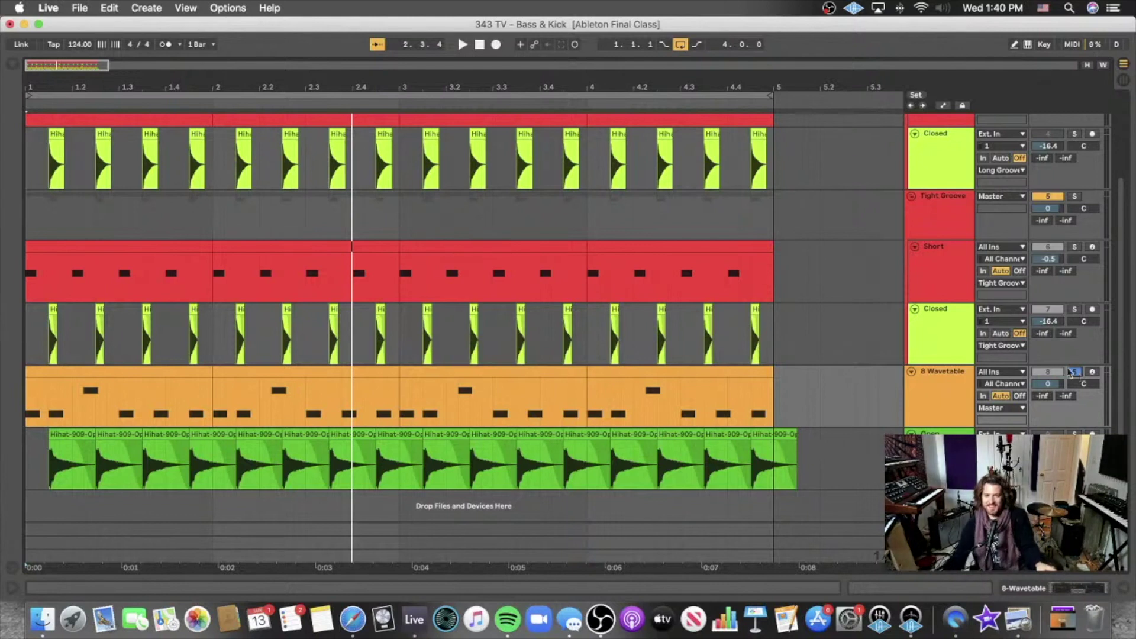
{"action": "left_click", "coordinate": [1074, 372]}
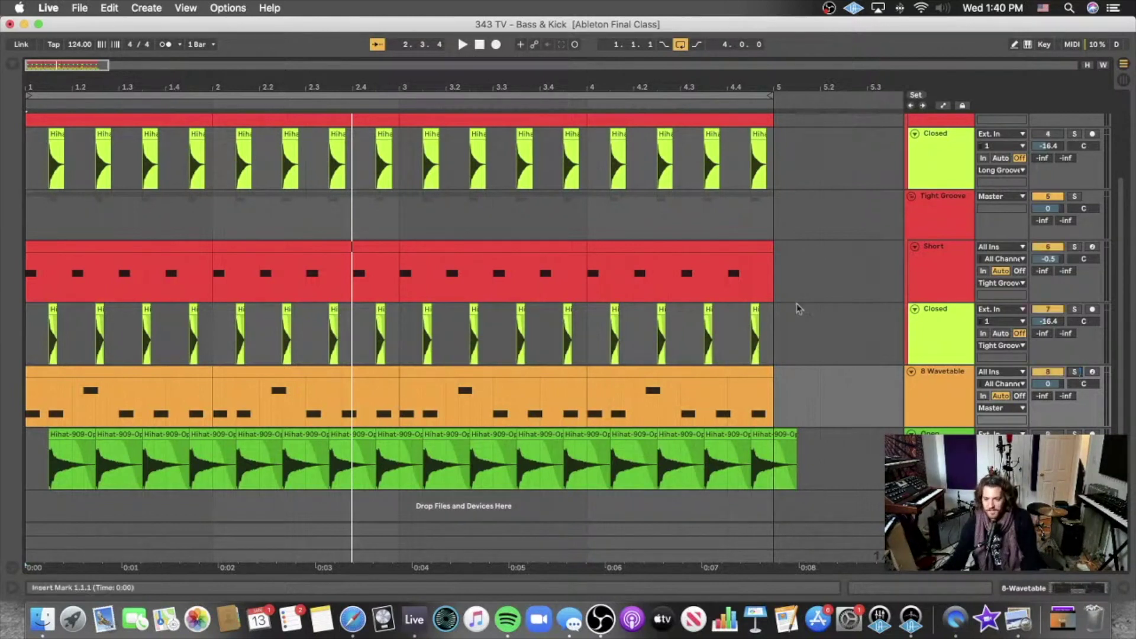
{"action": "key", "text": "space"}
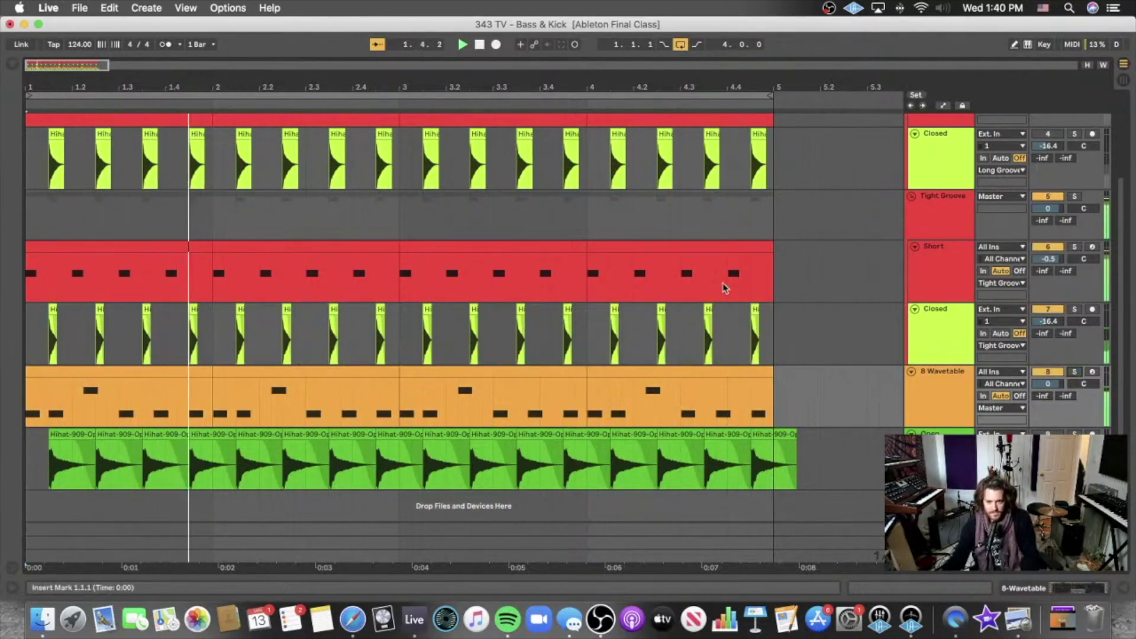
{"action": "left_click", "coordinate": [944, 388]}
{"action": "double_click", "coordinate": [943, 389]}
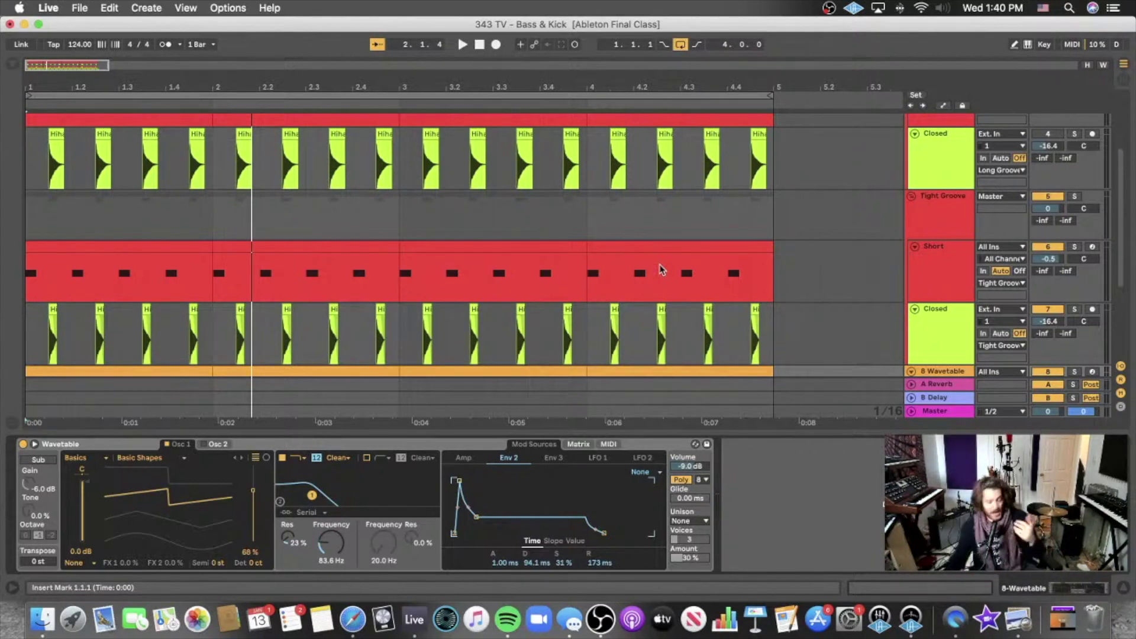
- Collapse the device panel and rename the 8 Wavetable track to Short Bass
{"action": "left_click_drag", "start_coordinate": [784, 433], "coordinate": [787, 568]}
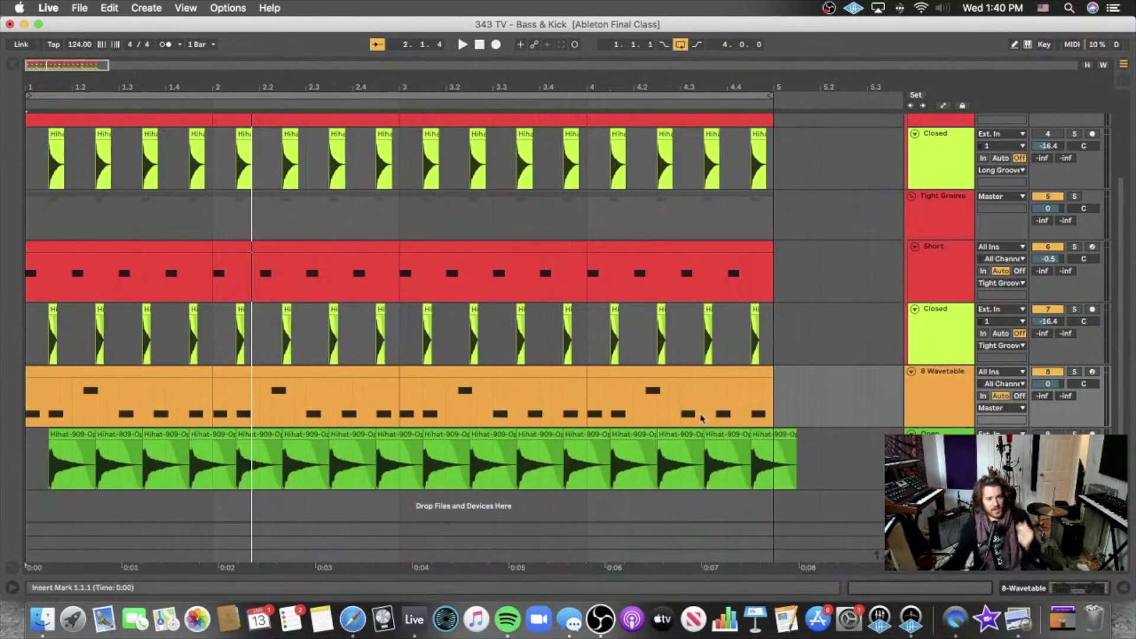
{"action": "left_click", "coordinate": [926, 392]}
{"action": "key", "text": "super+r"}
{"action": "type", "text": "Aho"}
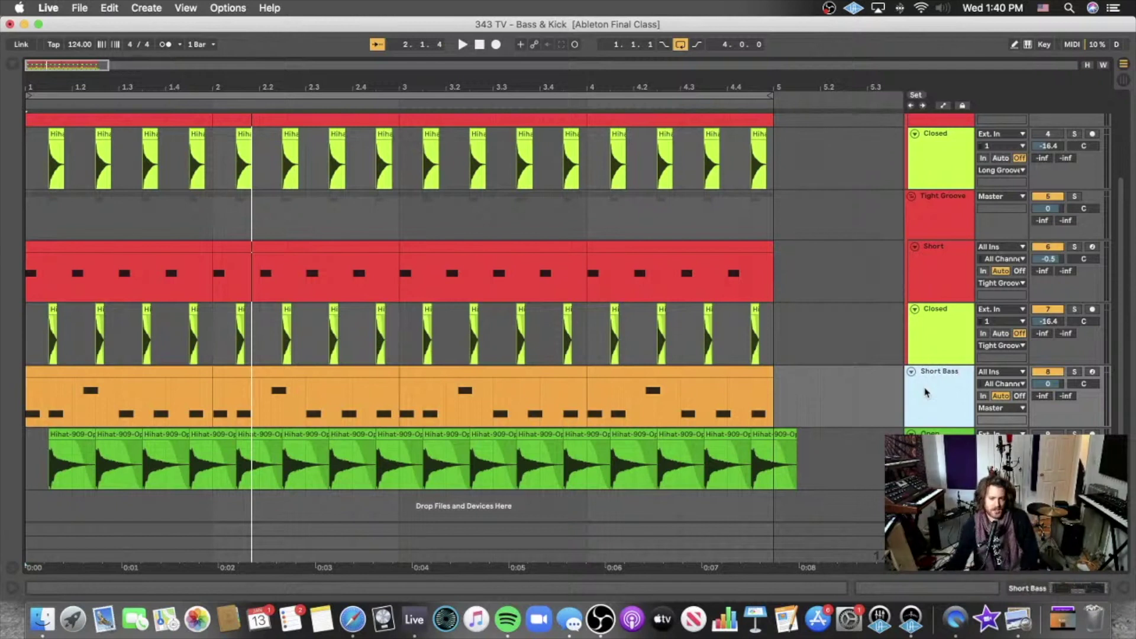
- Undo an accidentally inserted audio track and duplicate Short Bass with its clip
{"action": "key", "text": "super+t"}
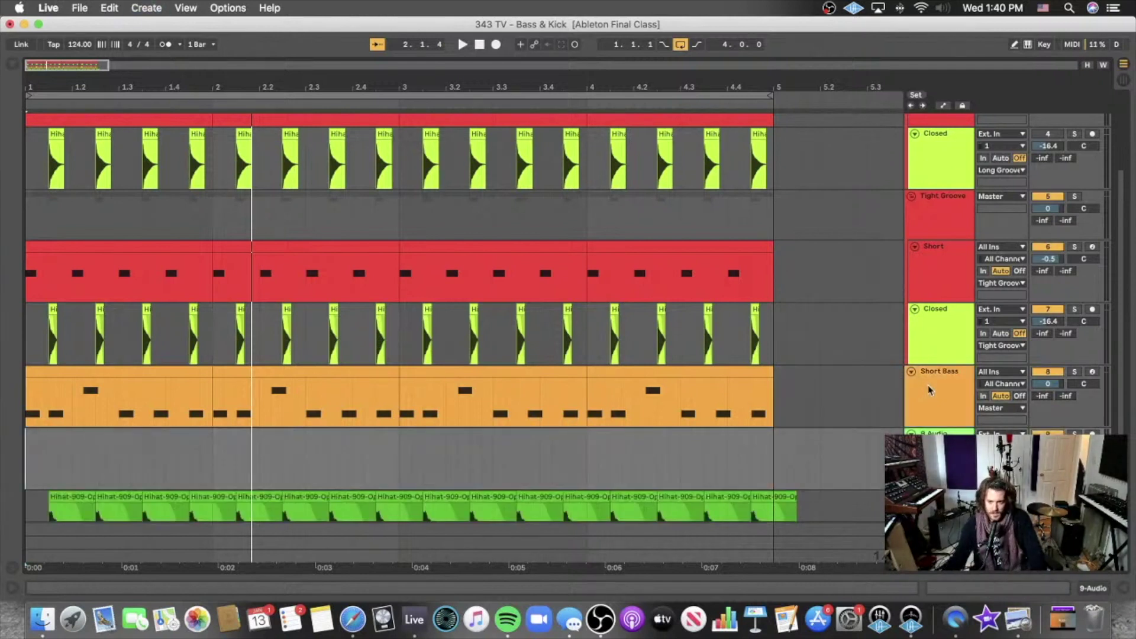
{"action": "key", "text": "super+z"}
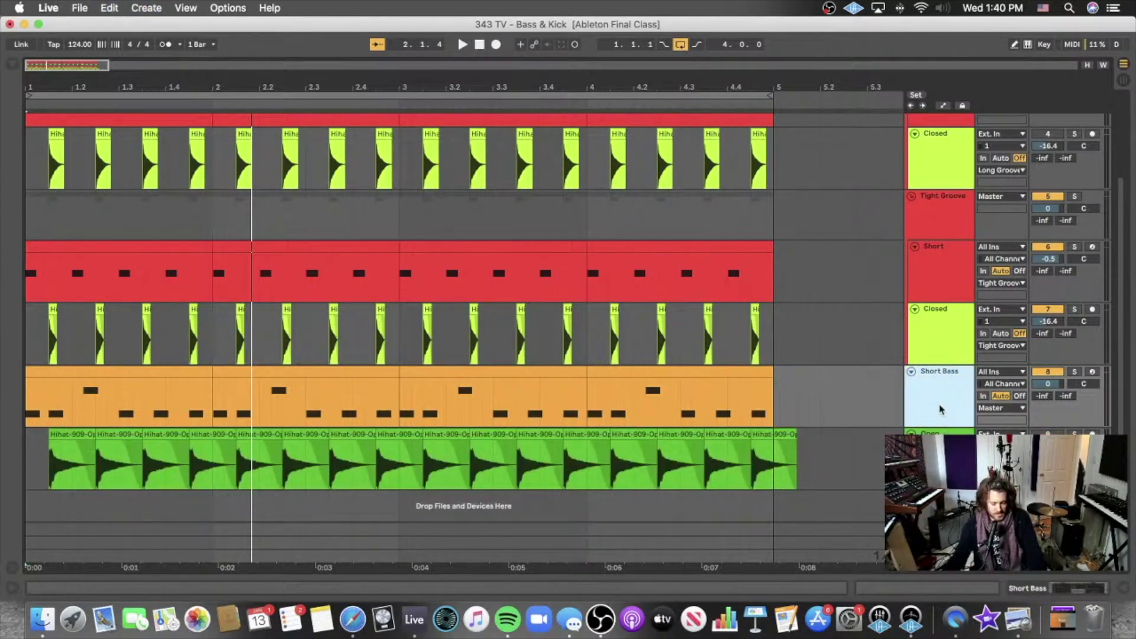
{"action": "key", "text": "super+d"}
- Mute the original Short Bass track and stop playback back at the start
{"action": "left_click", "coordinate": [843, 408]}
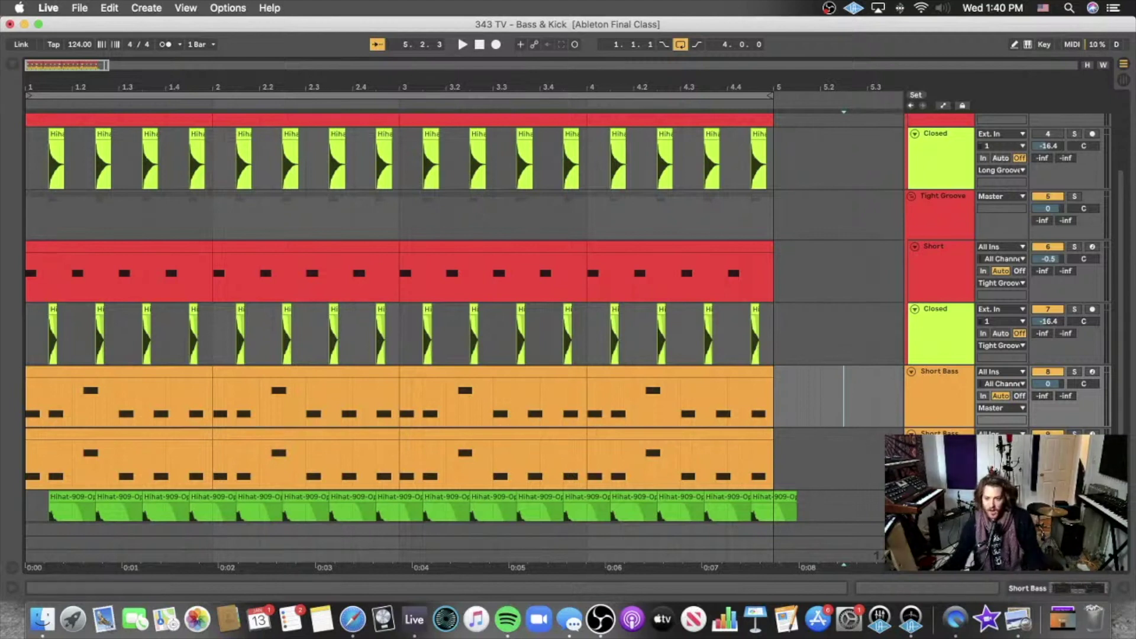
{"action": "left_click", "coordinate": [1047, 372]}
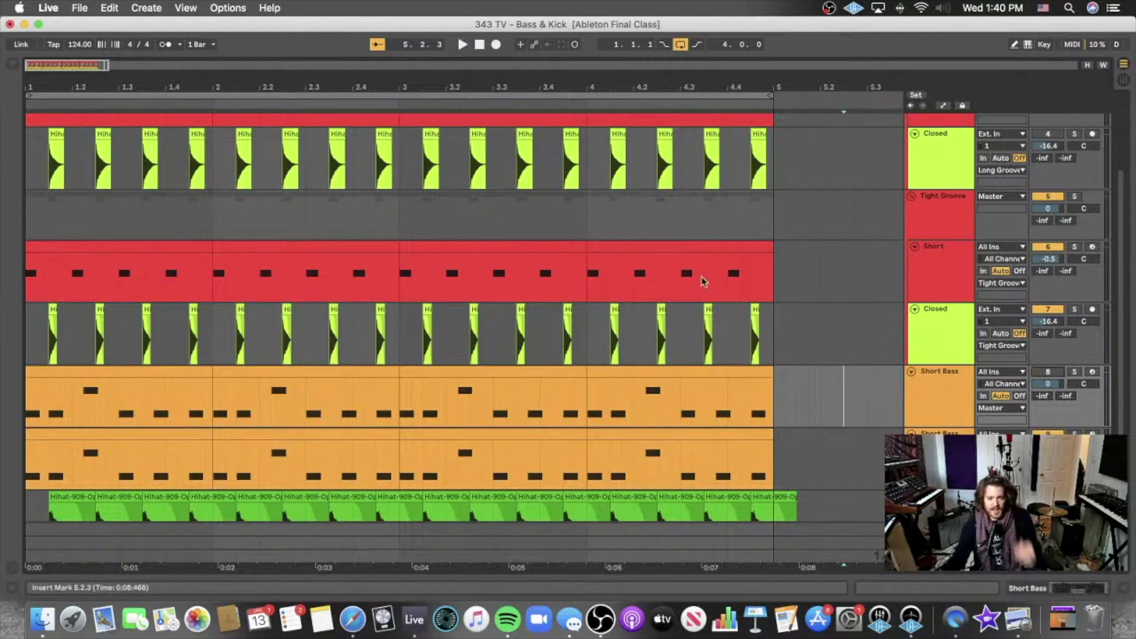
{"action": "left_click", "coordinate": [479, 44]}
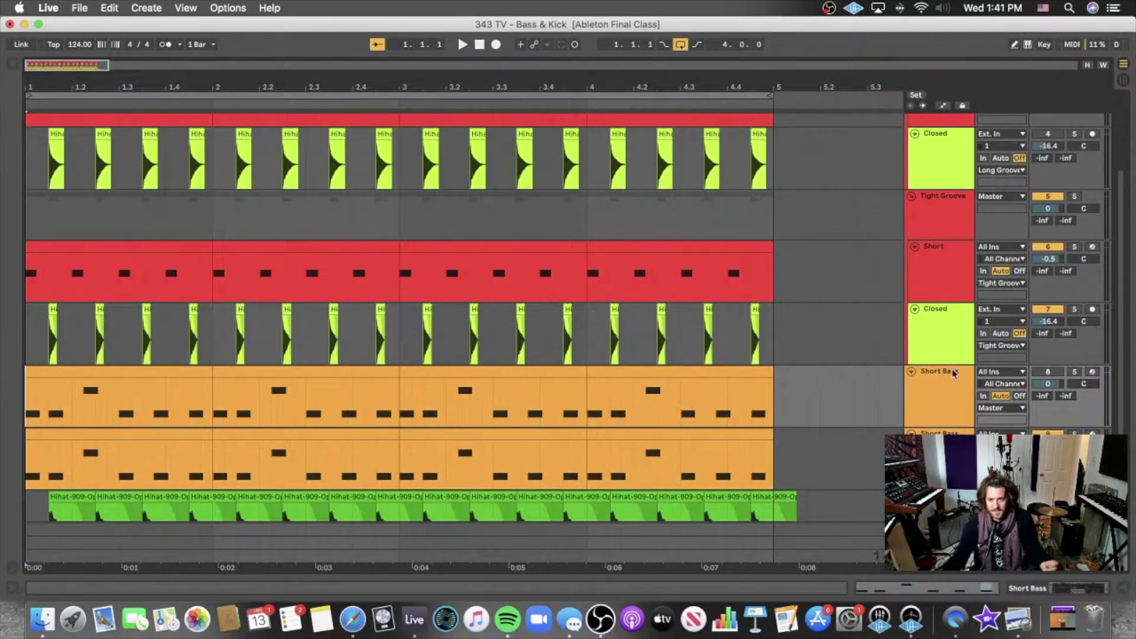
{"action": "scroll", "coordinate": [941, 397], "scroll_direction": "up", "scroll_amount": 1}
{"action": "scroll", "coordinate": [941, 402], "scroll_direction": "down", "scroll_amount": 2}
- Rename the duplicated bass track to Longer Bass and play from the top
{"action": "left_click", "coordinate": [940, 416]}
{"action": "key", "text": "super+r"}
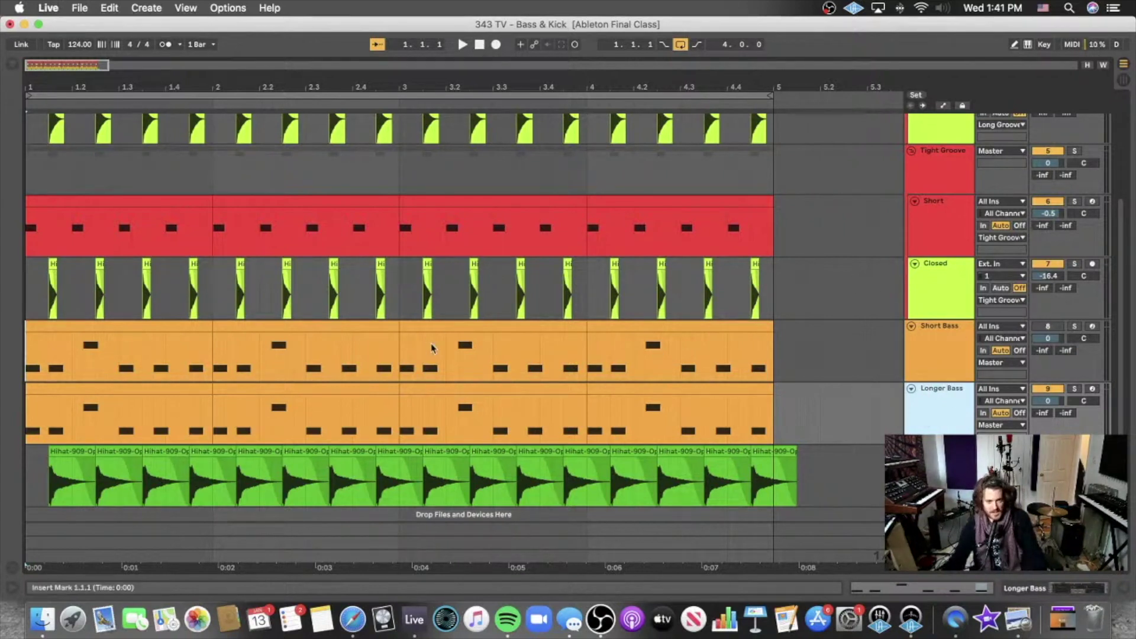
{"action": "scroll", "coordinate": [930, 381], "scroll_direction": "up", "scroll_amount": 1}
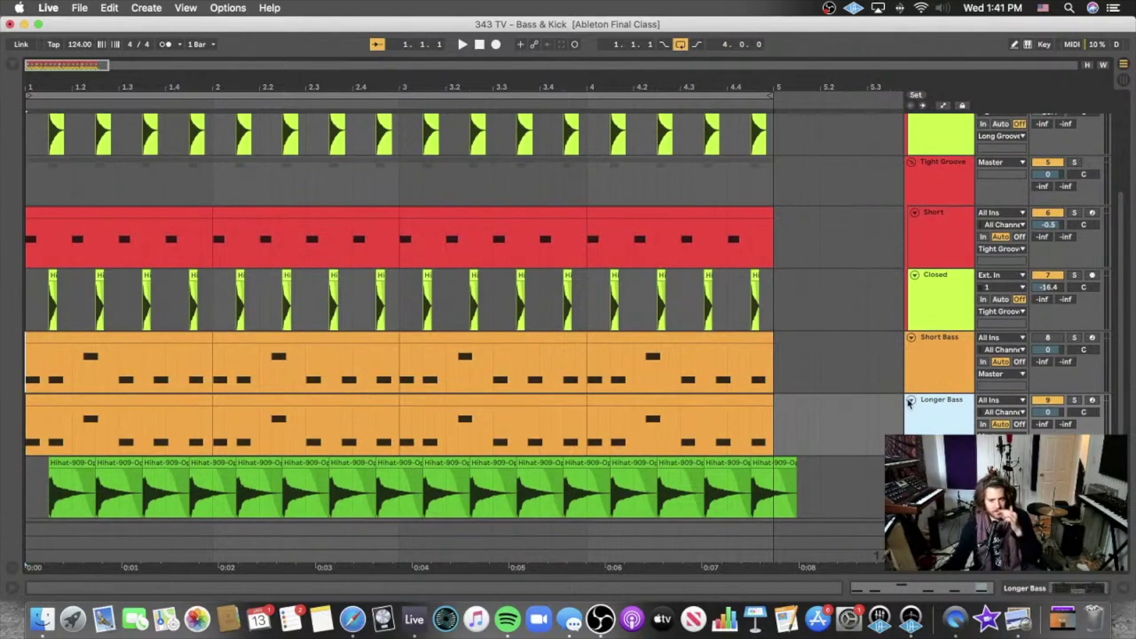
{"action": "left_click", "coordinate": [12, 64]}
- Open the Longer Bass Wavetable synth and lengthen its amp envelope release
{"action": "key", "text": "space"}
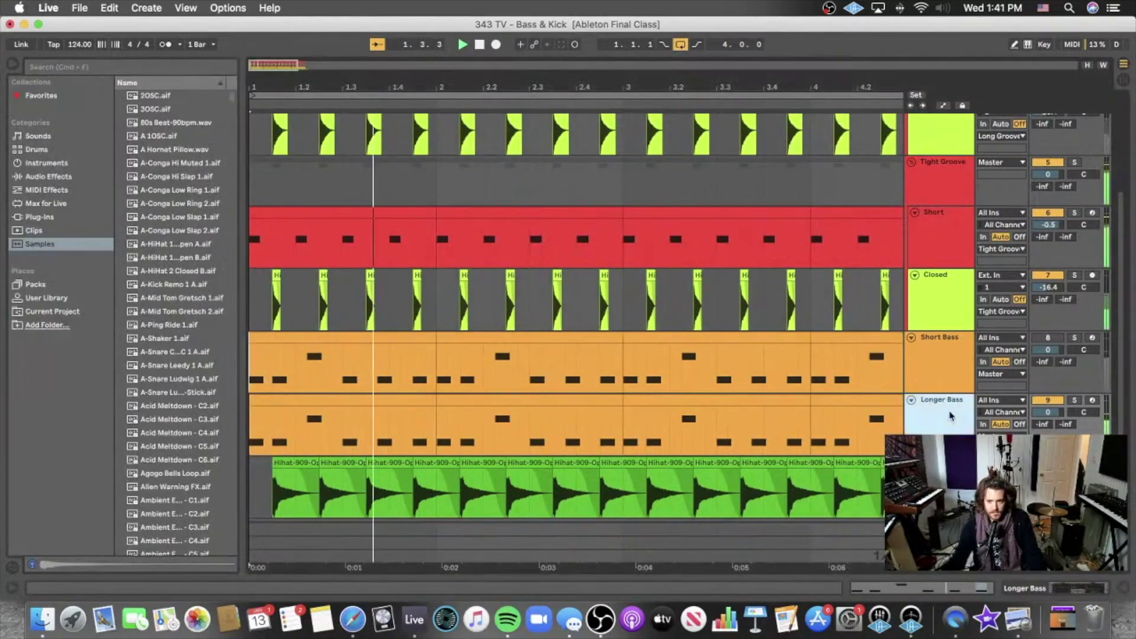
{"action": "double_click", "coordinate": [883, 401]}
{"action": "key", "text": "shift+Tab"}
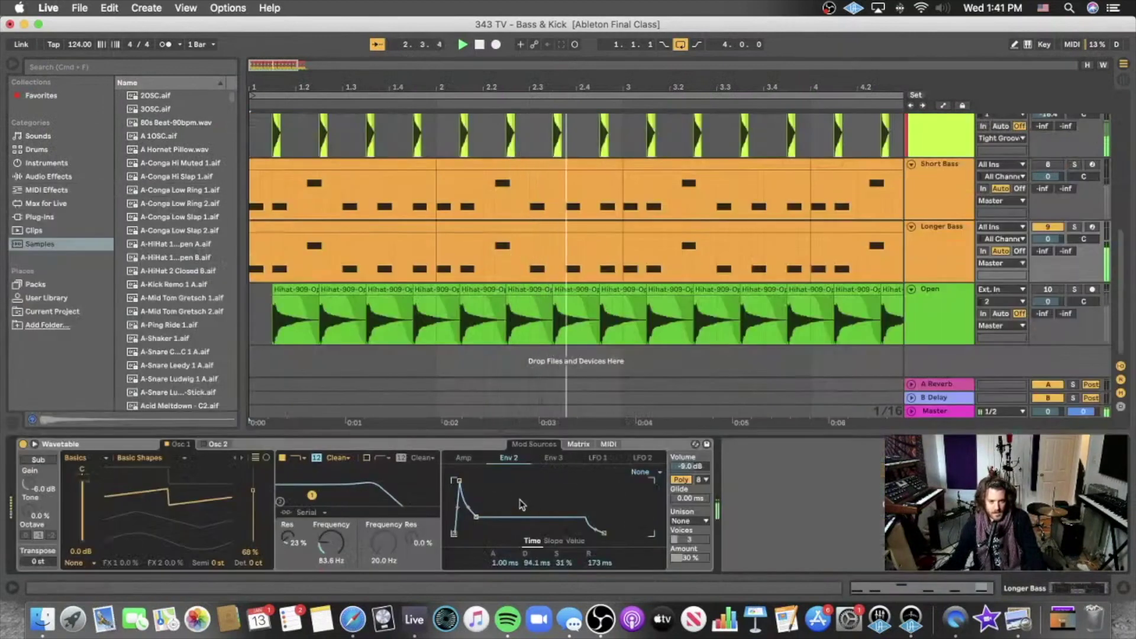
{"action": "left_click", "coordinate": [463, 460]}
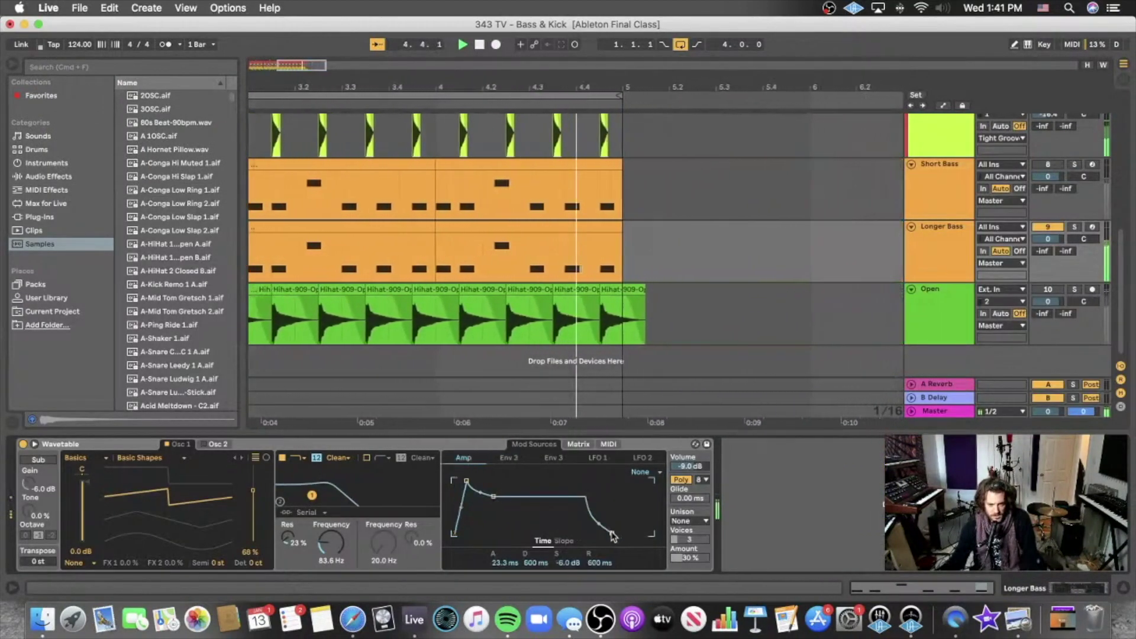
{"action": "left_click_drag", "start_coordinate": [612, 533], "coordinate": [623, 533]}
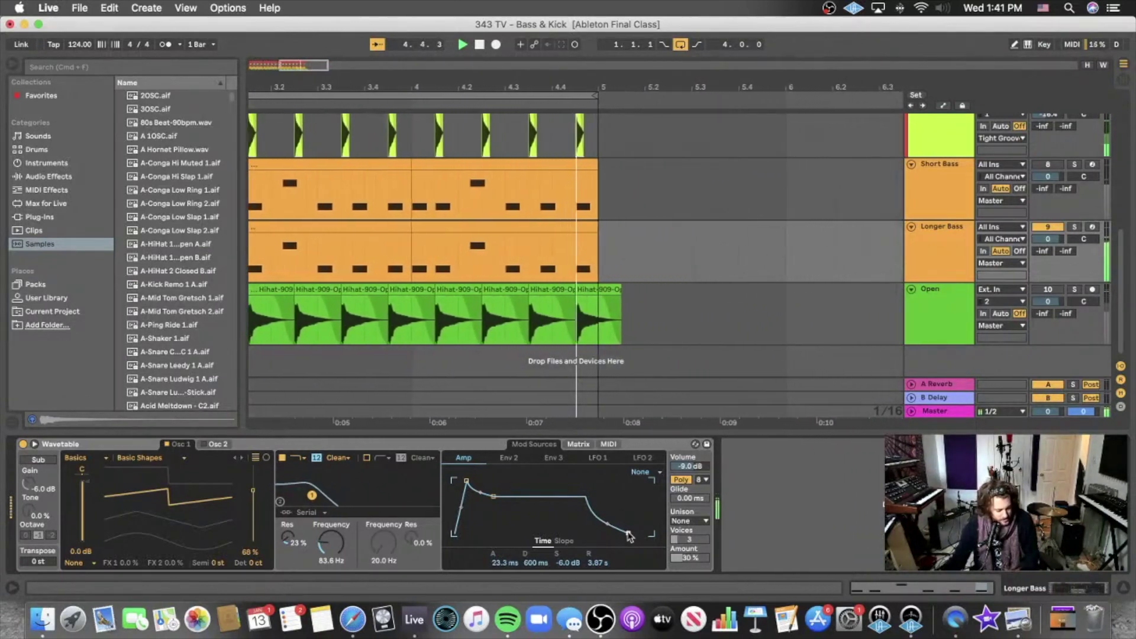
- Raise Env 2's sustain with 2.05 s release, then set amp release 2.36 s, sustain -2.3 dB
{"action": "left_click", "coordinate": [509, 458]}
{"action": "left_click_drag", "start_coordinate": [476, 516], "coordinate": [482, 499]}
{"action": "left_click_drag", "start_coordinate": [605, 533], "coordinate": [629, 532]}
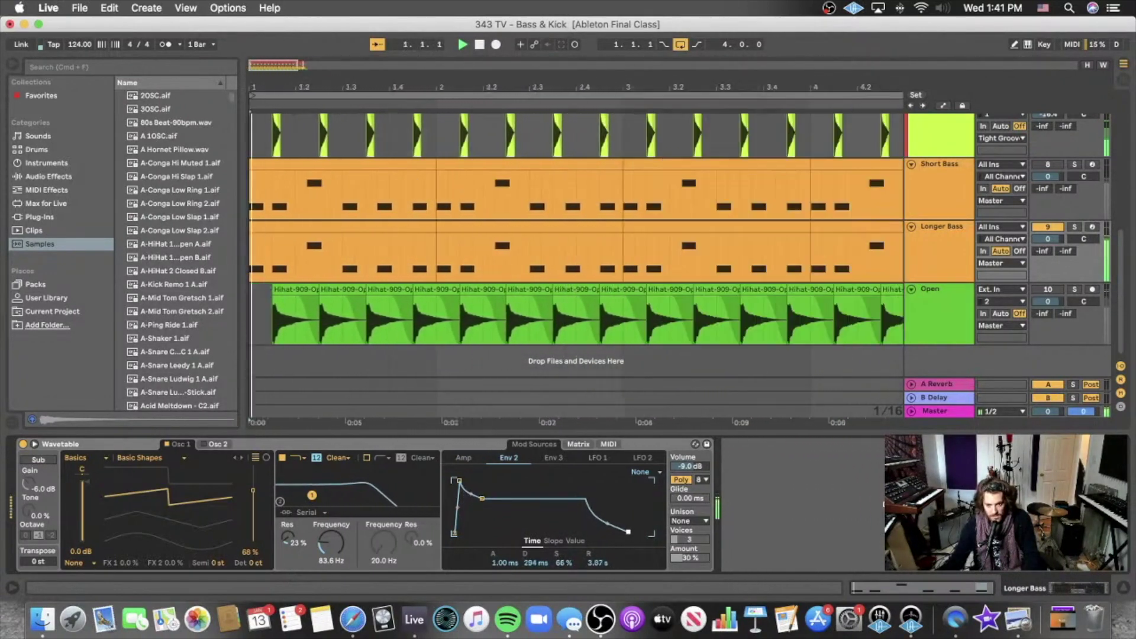
{"action": "left_click", "coordinate": [464, 458]}
{"action": "left_click_drag", "start_coordinate": [630, 533], "coordinate": [621, 533]}
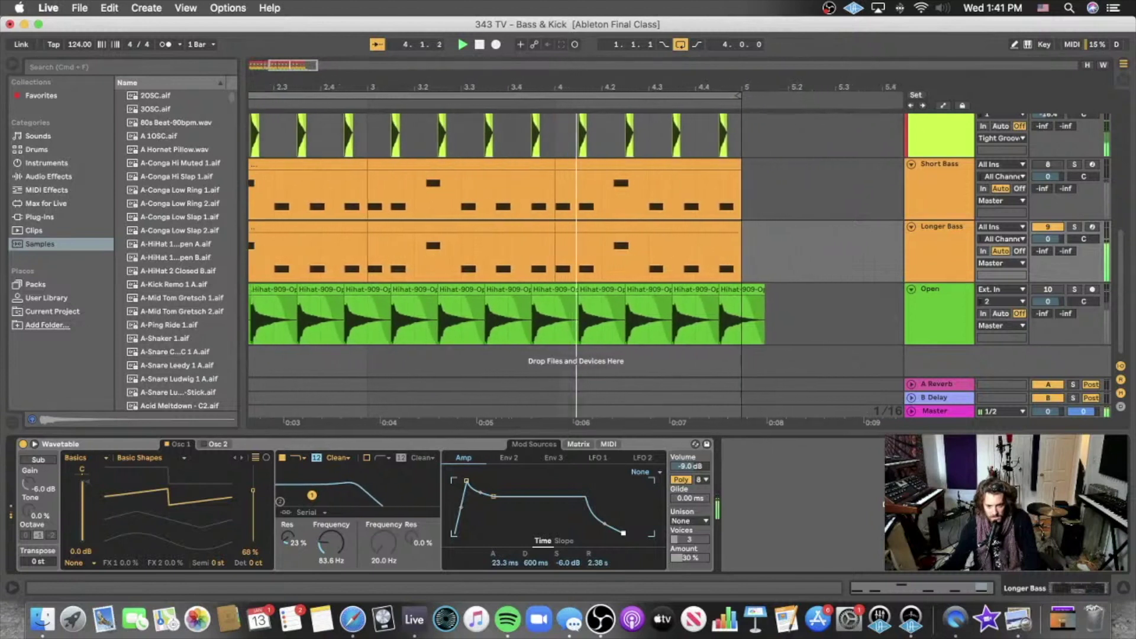
{"action": "left_click_drag", "start_coordinate": [493, 496], "coordinate": [497, 486]}
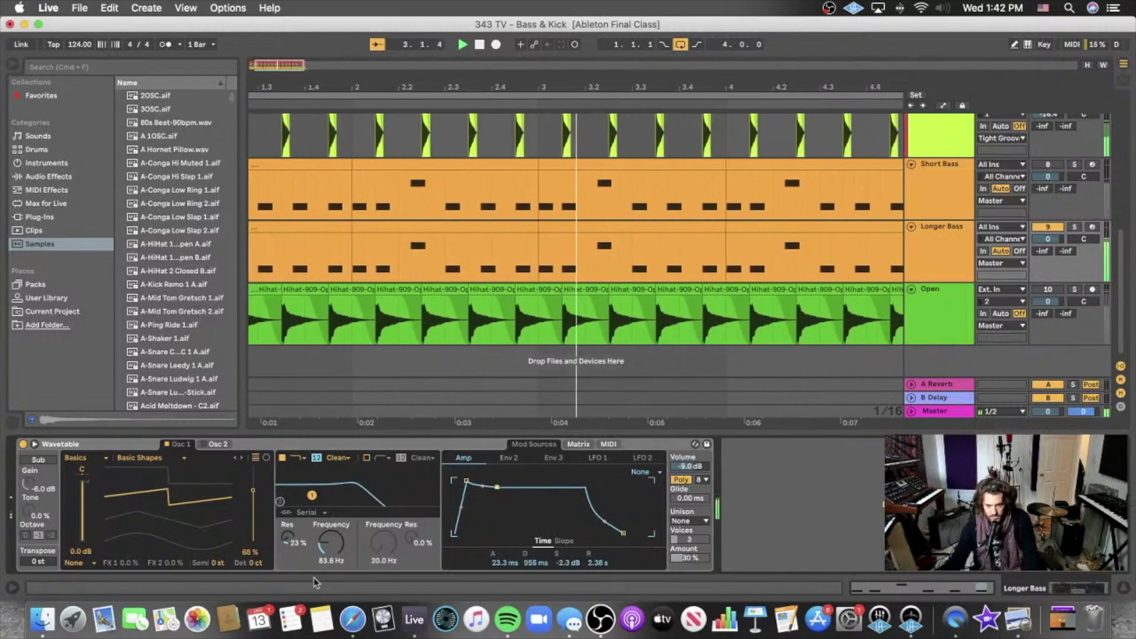
- Drop the filter cutoff to 43.2 Hz and switch Short Bass and Longer Bass on to compare
{"action": "left_click_drag", "start_coordinate": [316, 555], "coordinate": [312, 561]}
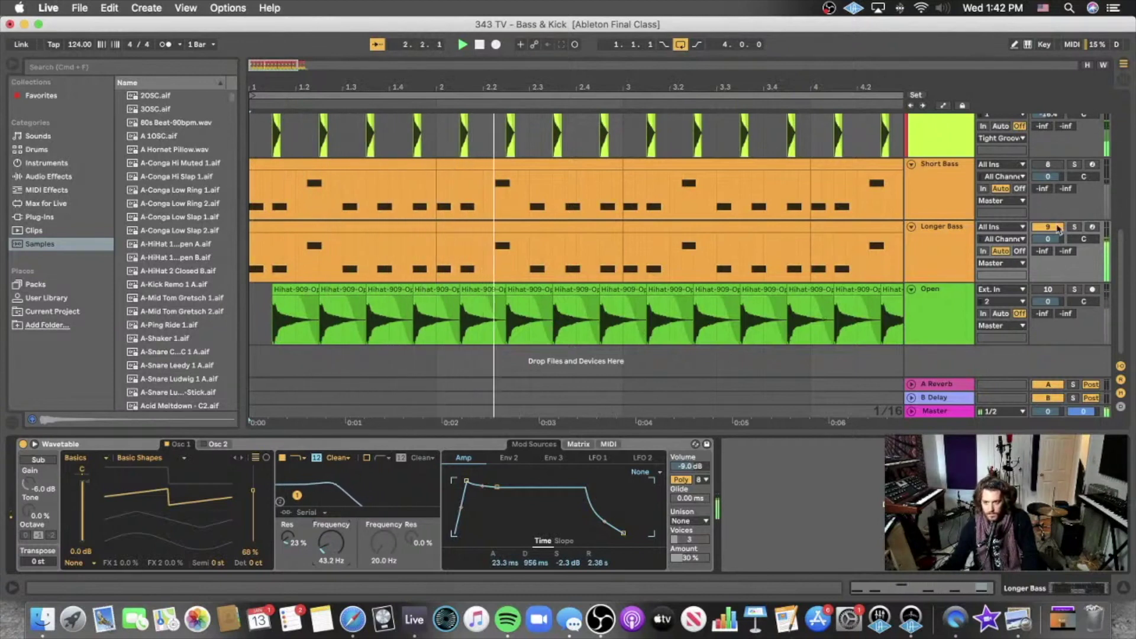
{"action": "left_click", "coordinate": [1059, 170]}
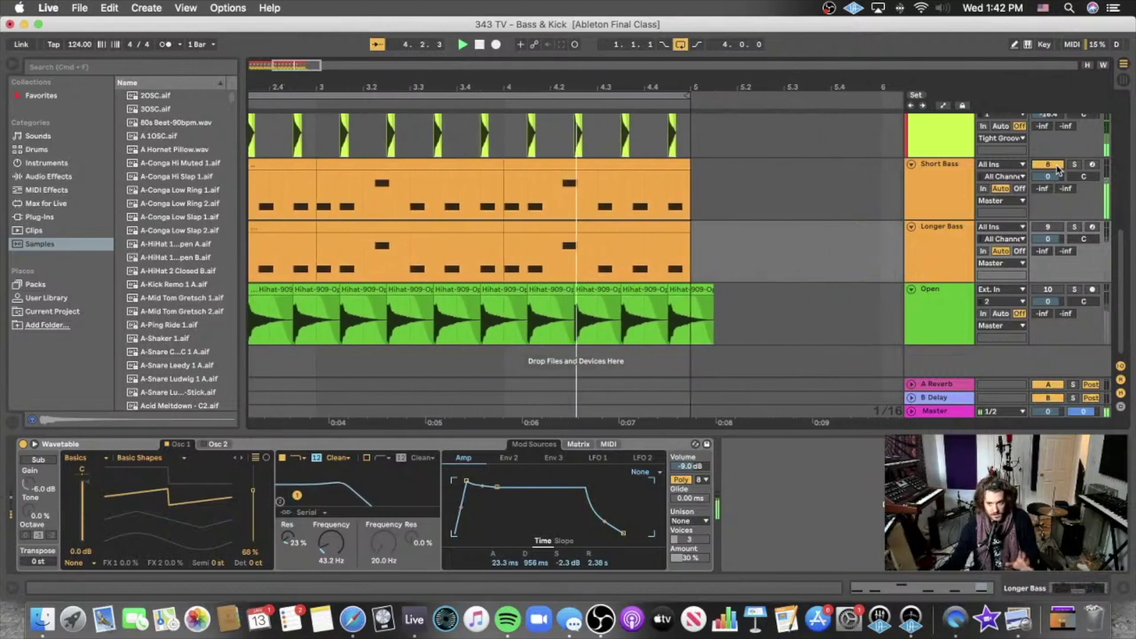
{"action": "left_click", "coordinate": [1045, 227]}
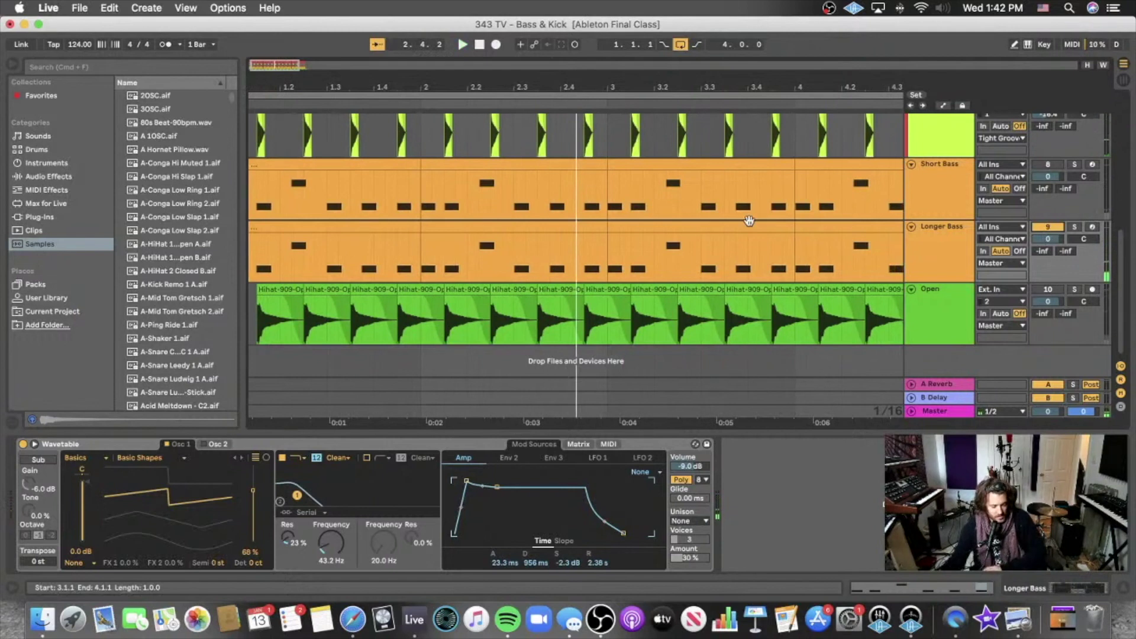
{"action": "left_click", "coordinate": [949, 256]}
{"action": "left_click", "coordinate": [1074, 230]}
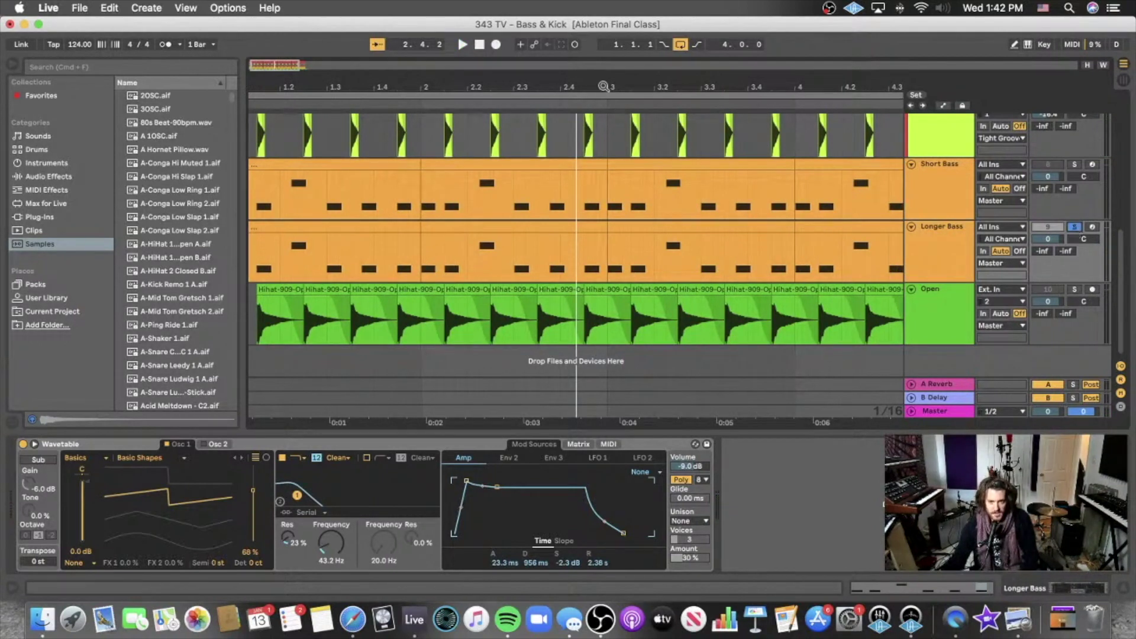
{"action": "left_click", "coordinate": [462, 45]}
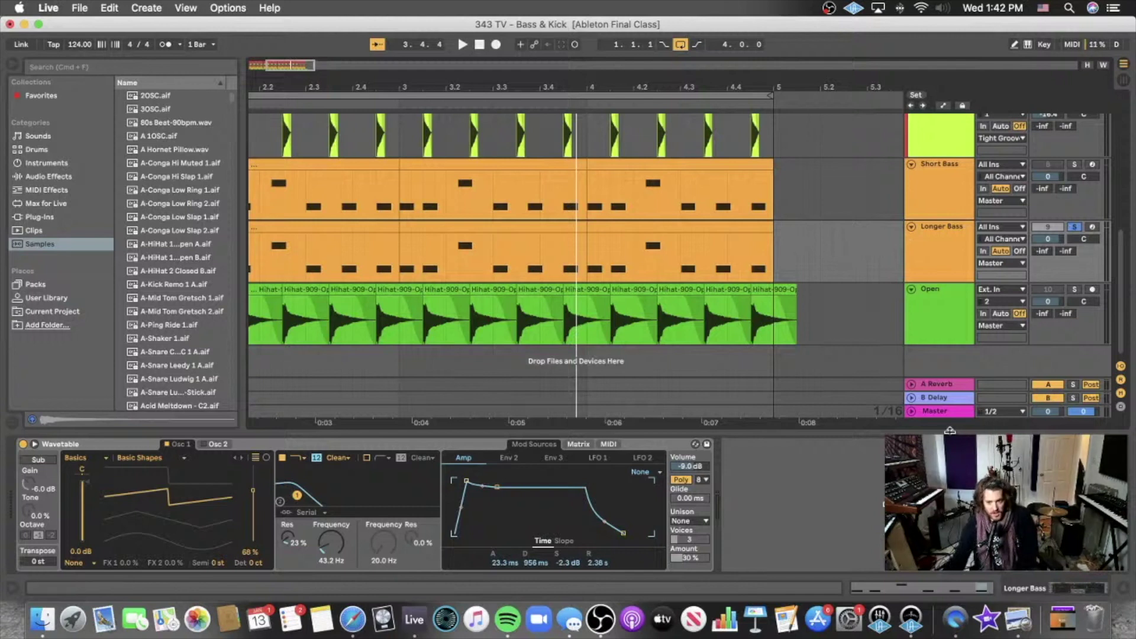
{"action": "key", "text": "super+alt+l"}
{"action": "scroll", "coordinate": [920, 349], "scroll_direction": "up", "scroll_amount": 3}
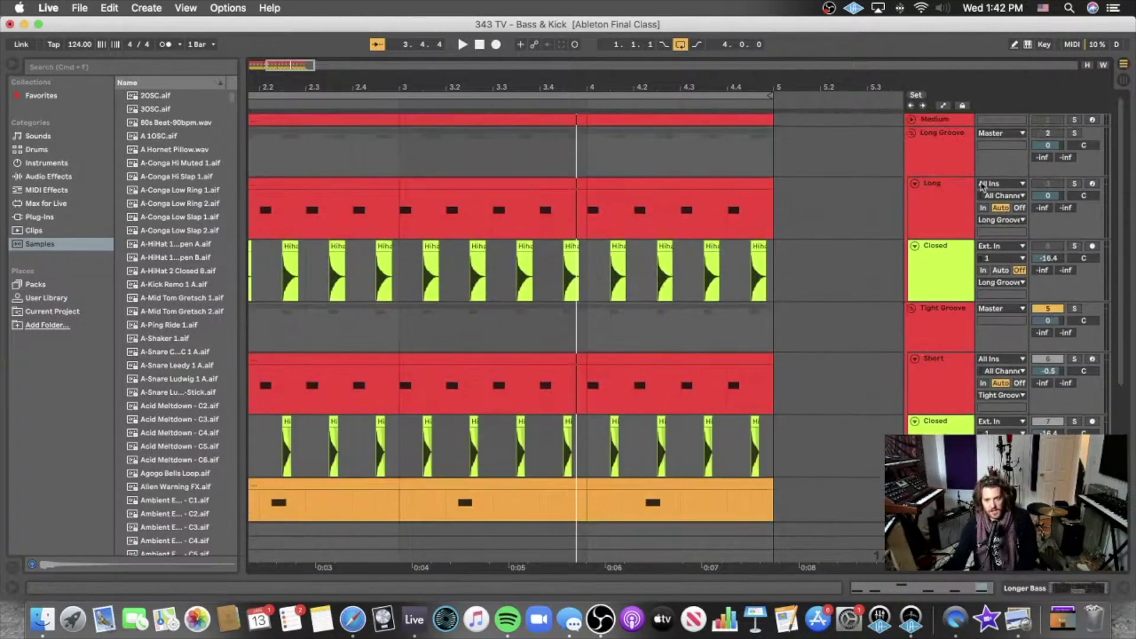
- Switch Long Groove and Long on, Tight Groove off, and start playback
{"action": "left_click", "coordinate": [1047, 134]}
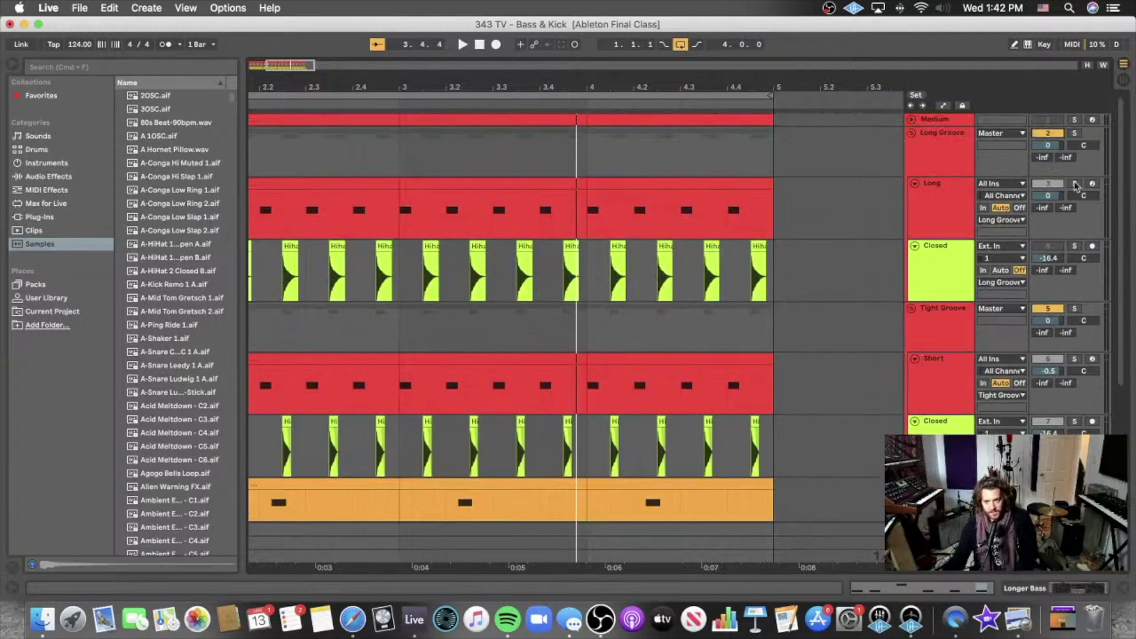
{"action": "left_click", "coordinate": [1047, 184]}
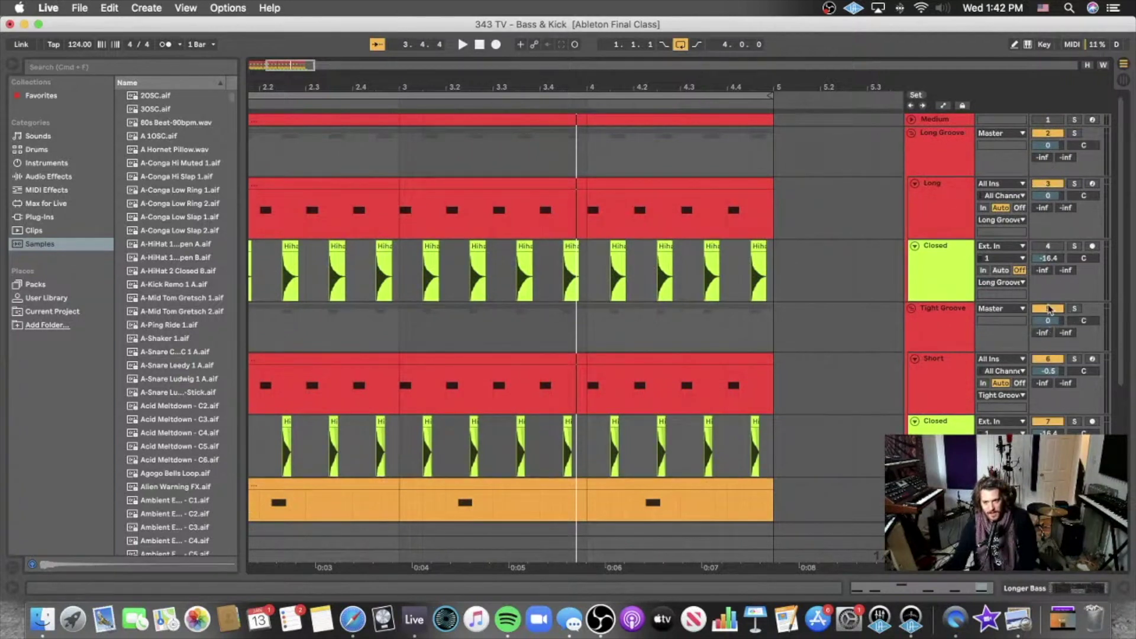
{"action": "left_click", "coordinate": [1050, 309]}
{"action": "scroll", "coordinate": [943, 389], "scroll_direction": "down", "scroll_amount": 5}
{"action": "key", "text": "space"}
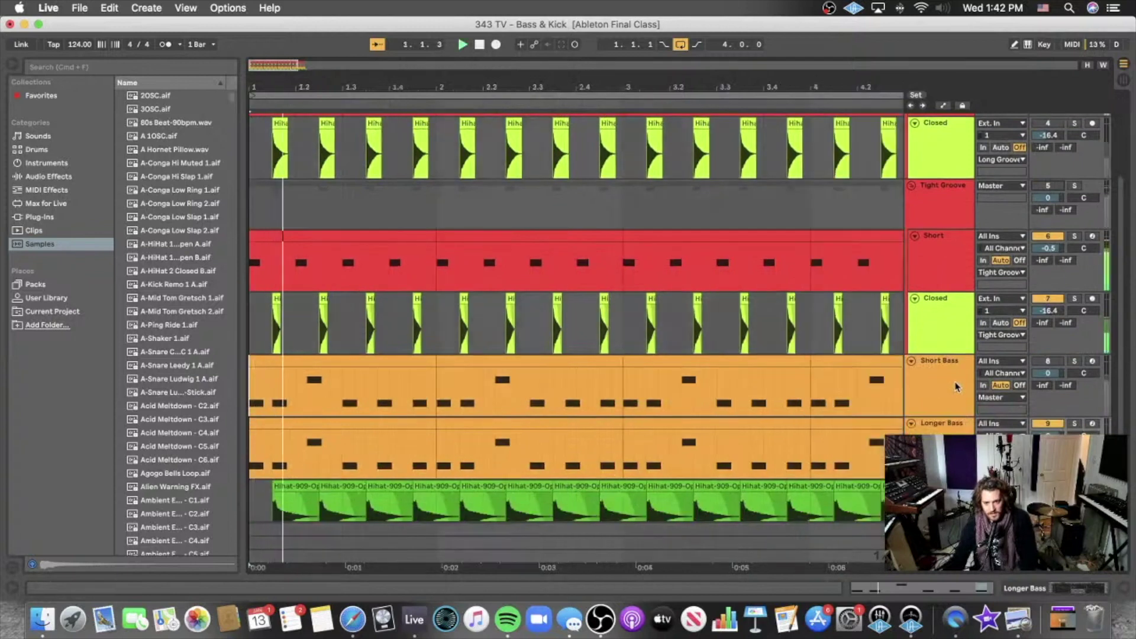
{"action": "scroll", "coordinate": [854, 359], "scroll_direction": "up", "scroll_amount": 4}
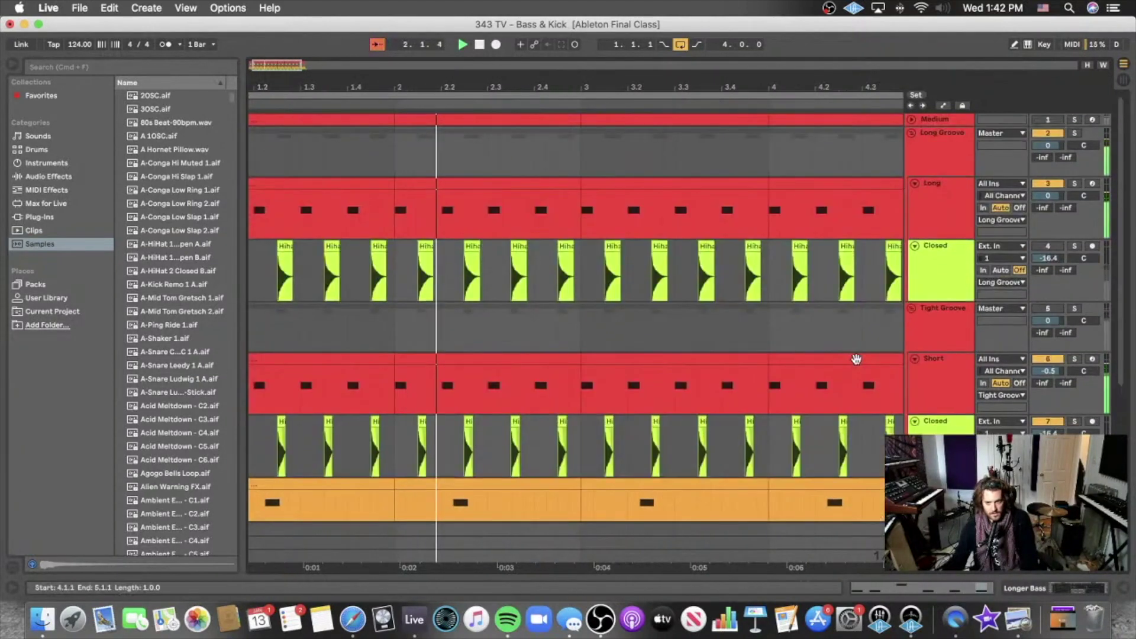
- Audition the set by muting and unmuting Longer Bass during playback
{"action": "left_click", "coordinate": [942, 164]}
{"action": "scroll", "coordinate": [923, 322], "scroll_direction": "down", "scroll_amount": 5}
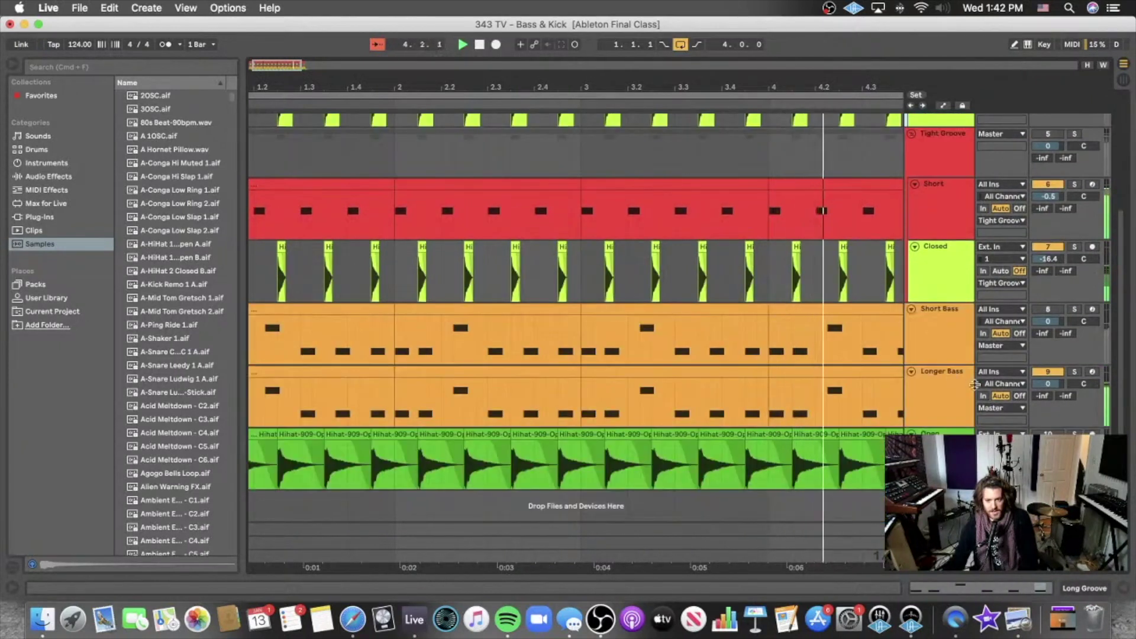
{"action": "left_click", "coordinate": [1051, 372]}
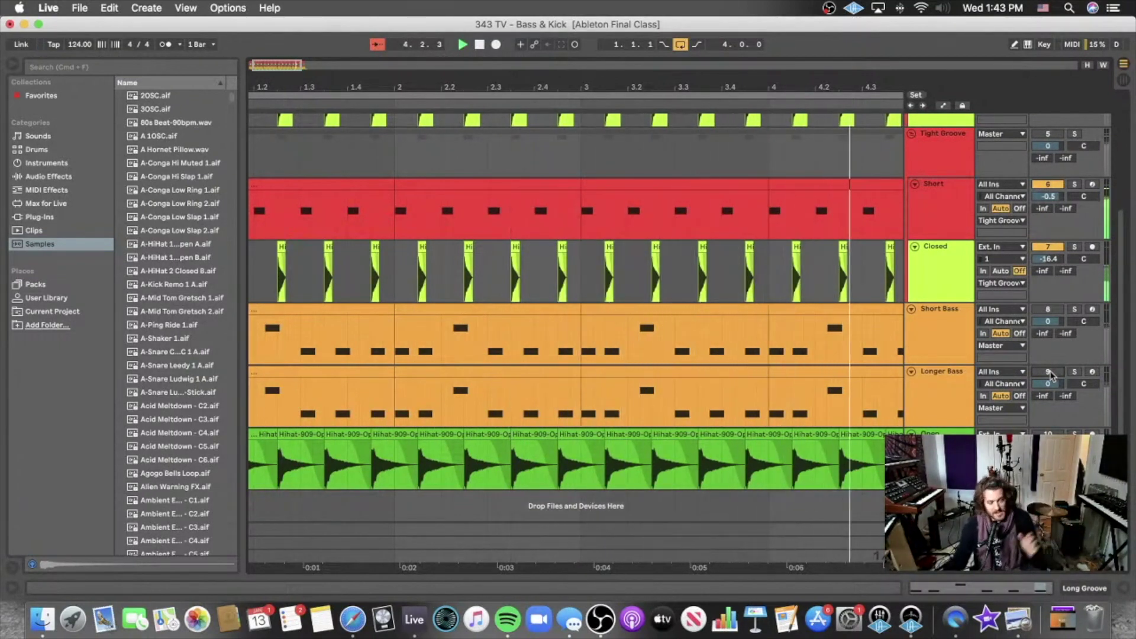
{"action": "left_click", "coordinate": [1048, 373]}
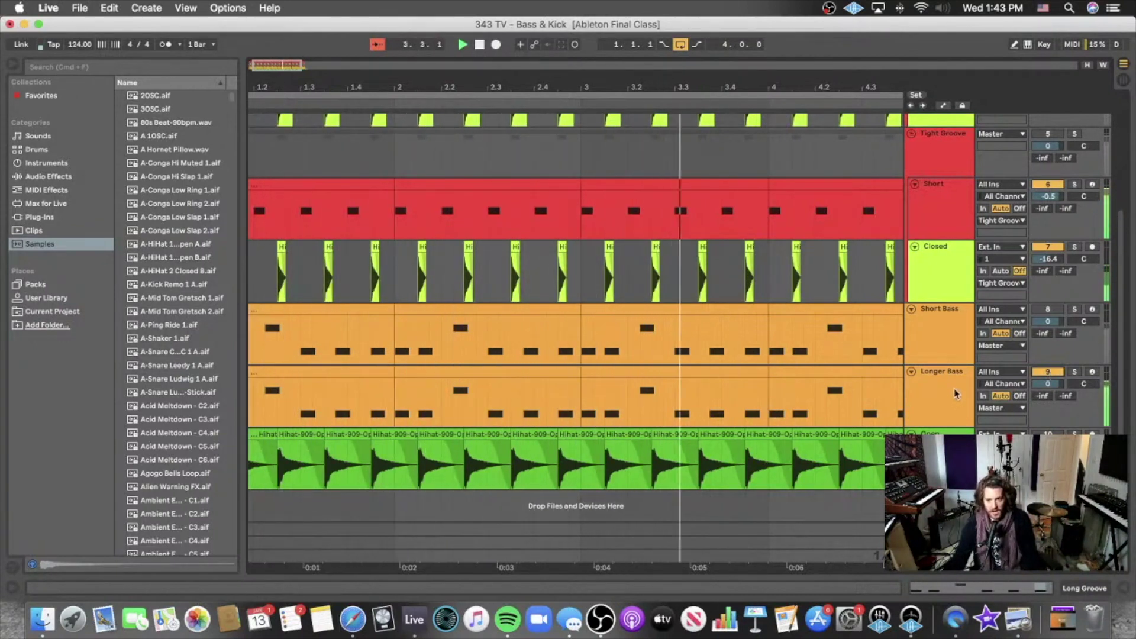
{"action": "key", "text": "space"}
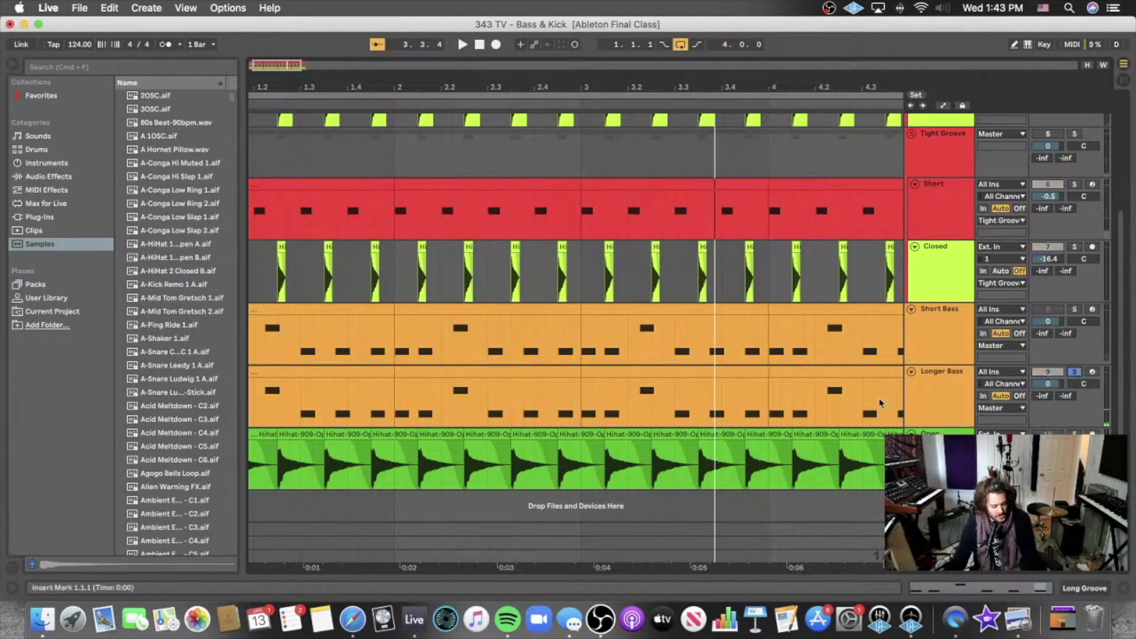
{"action": "key", "text": "space"}
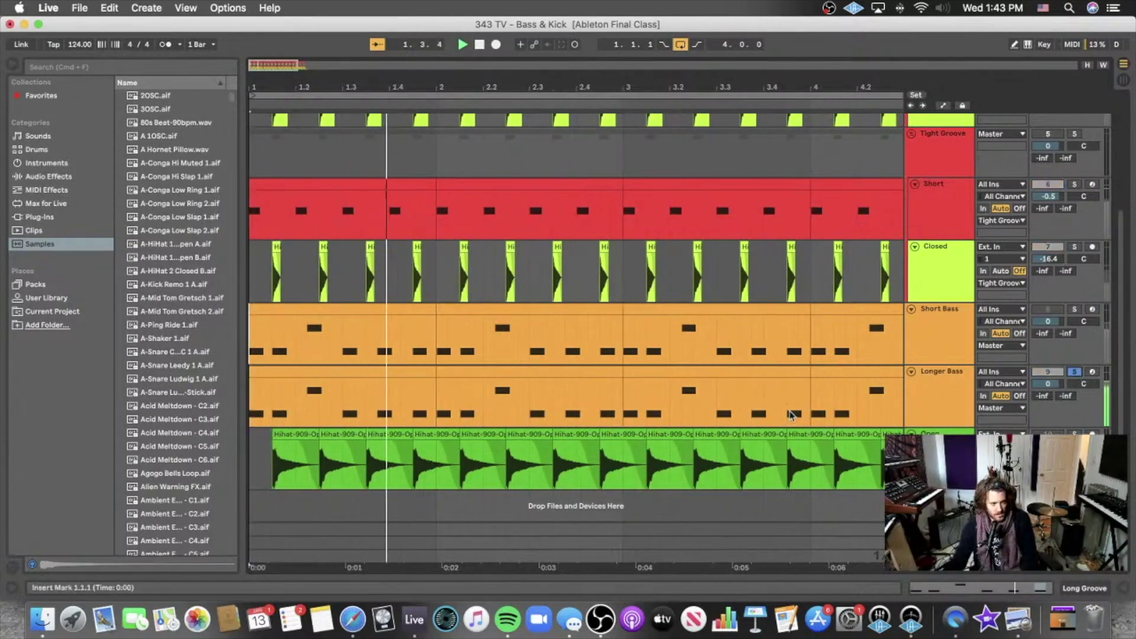
{"action": "key", "text": "space"}
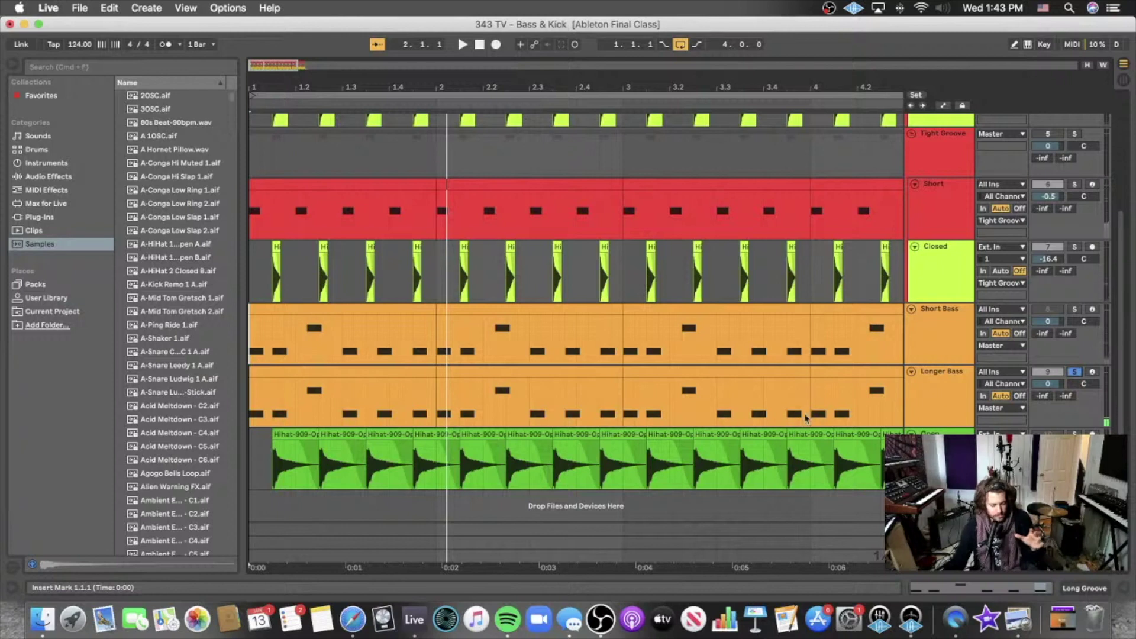
- Release the Longer Bass solo, briefly solo the Long kick track, then reselect Longer Bass
{"action": "left_click", "coordinate": [1059, 373]}
{"action": "scroll", "coordinate": [1009, 362], "scroll_direction": "up", "scroll_amount": 5}
{"action": "left_click", "coordinate": [1074, 184]}
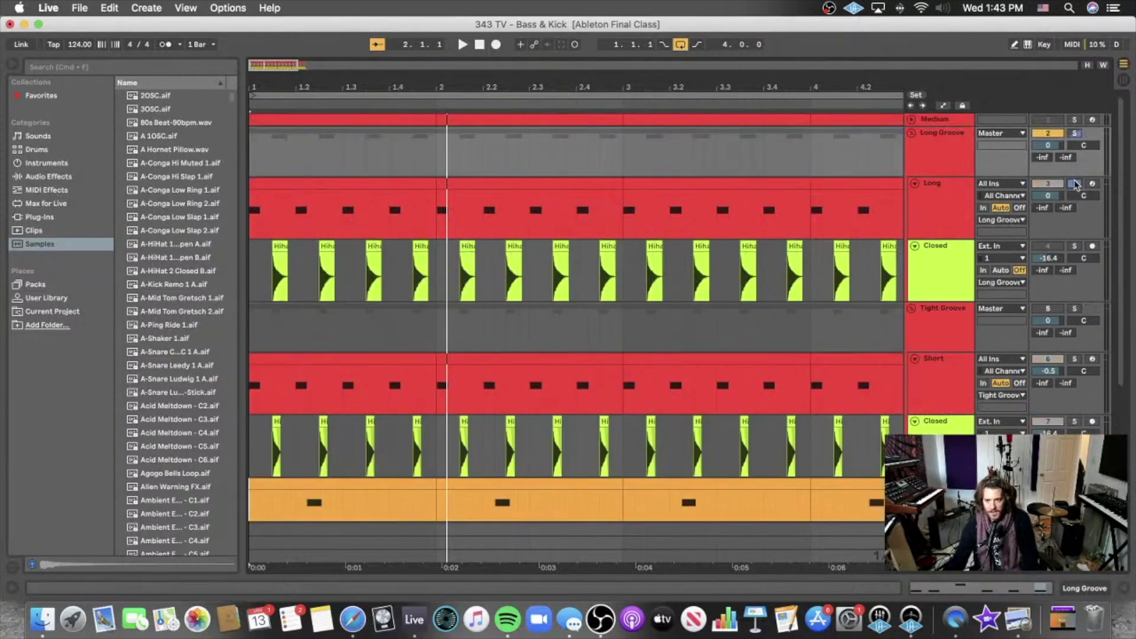
{"action": "key", "text": "space"}
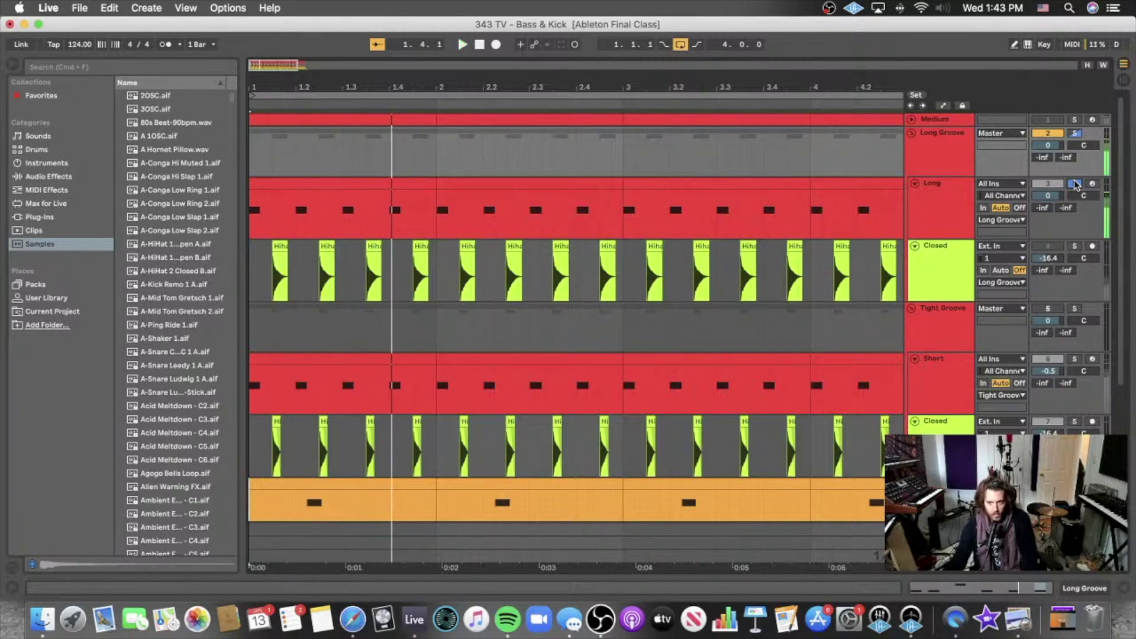
{"action": "left_click", "coordinate": [1074, 184]}
{"action": "scroll", "coordinate": [685, 289], "scroll_direction": "down", "scroll_amount": 5}
{"action": "scroll", "coordinate": [687, 289], "scroll_direction": "down", "scroll_amount": 1}
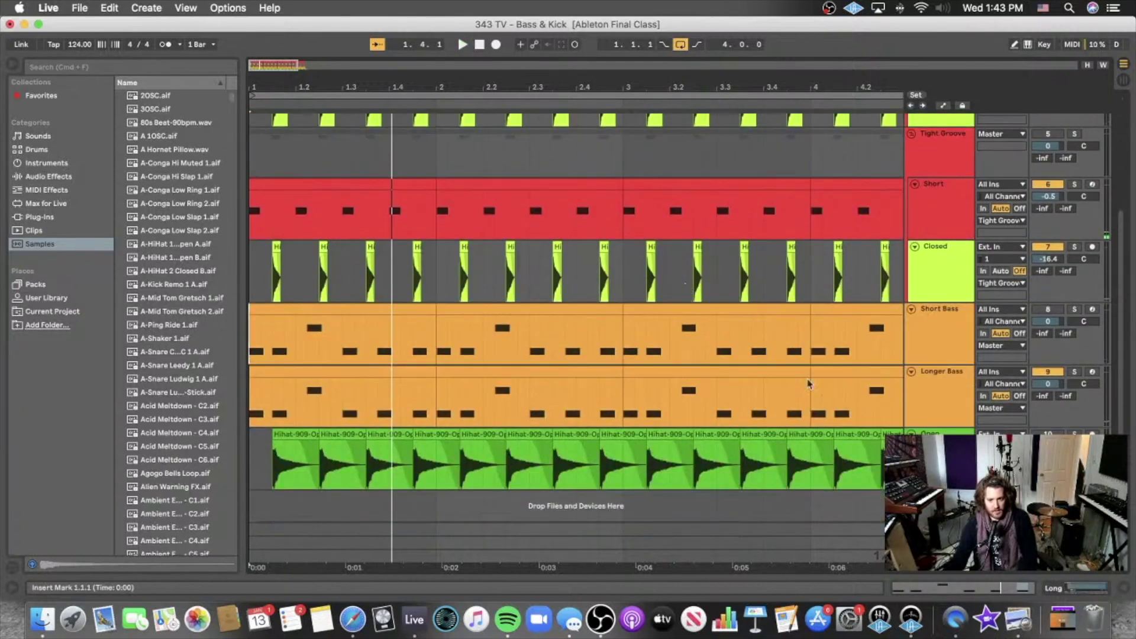
{"action": "left_click", "coordinate": [1000, 399]}
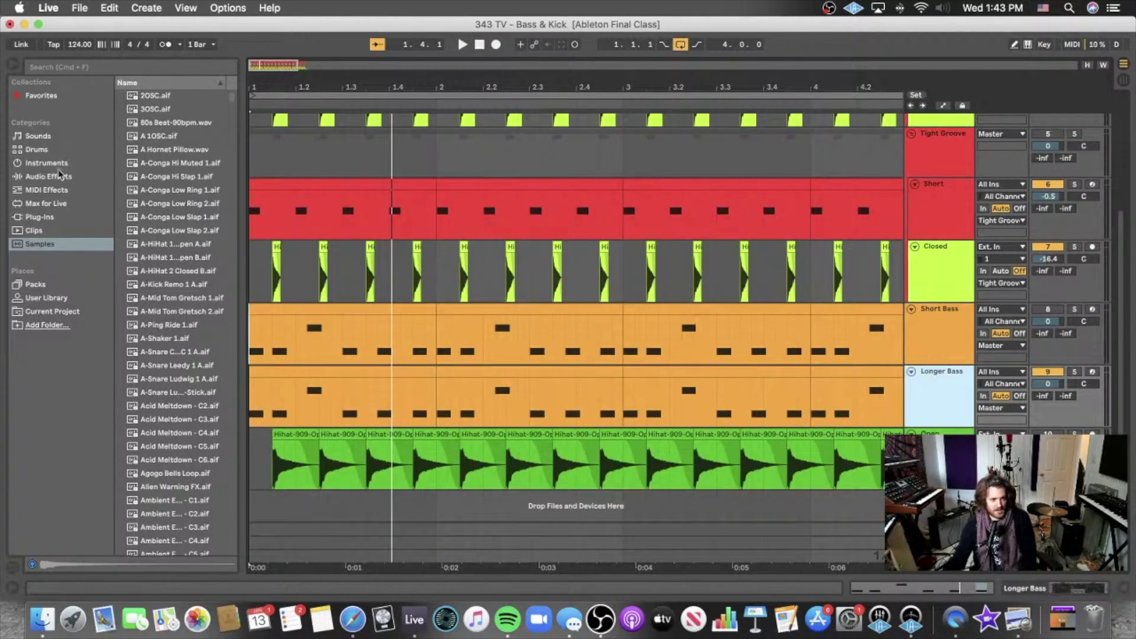
- Add a Compressor from Audio Effects to the Longer Bass track
{"action": "left_click", "coordinate": [62, 205]}
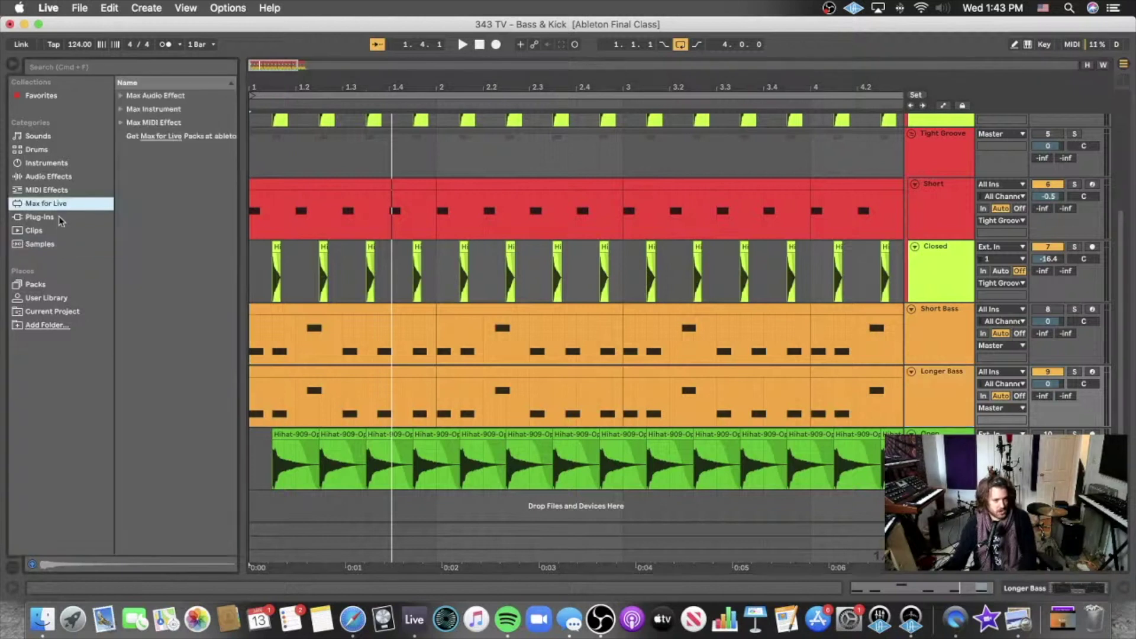
{"action": "left_click", "coordinate": [57, 177]}
{"action": "left_click", "coordinate": [168, 144]}
{"action": "left_click_drag", "start_coordinate": [167, 144], "coordinate": [935, 392]}
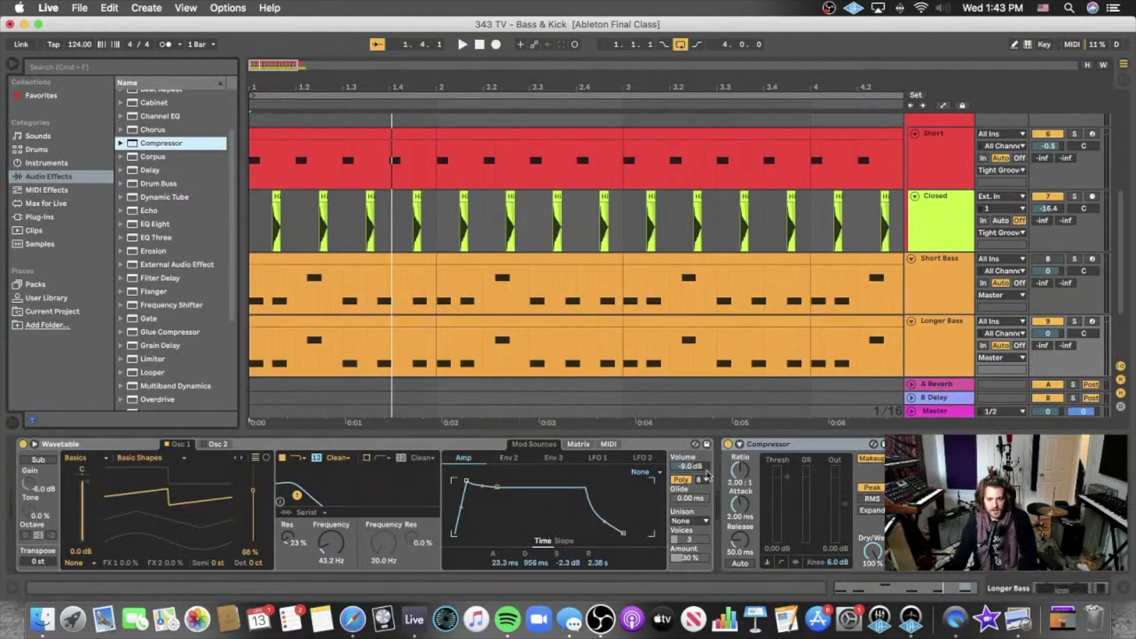
- Enable the Compressor's sidechain keyed from the Long kick track and play the set
{"action": "left_click", "coordinate": [739, 444]}
{"action": "left_click", "coordinate": [753, 460]}
{"action": "left_click", "coordinate": [766, 480]}
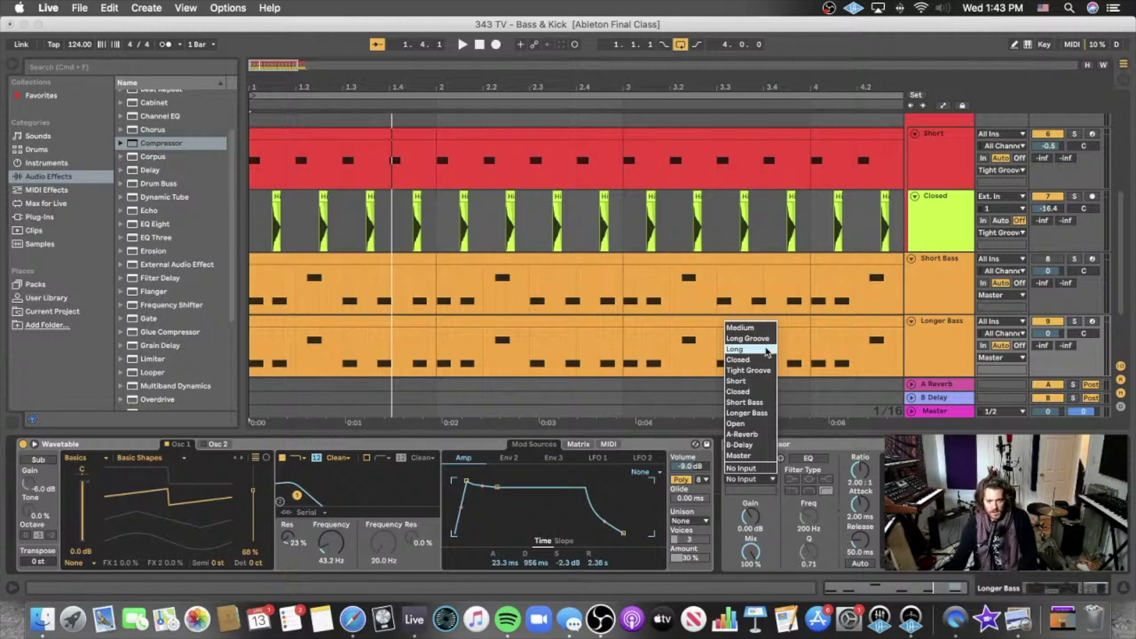
{"action": "left_click", "coordinate": [767, 350]}
{"action": "scroll", "coordinate": [943, 197], "scroll_direction": "up", "scroll_amount": 5}
{"action": "left_click", "coordinate": [943, 198]}
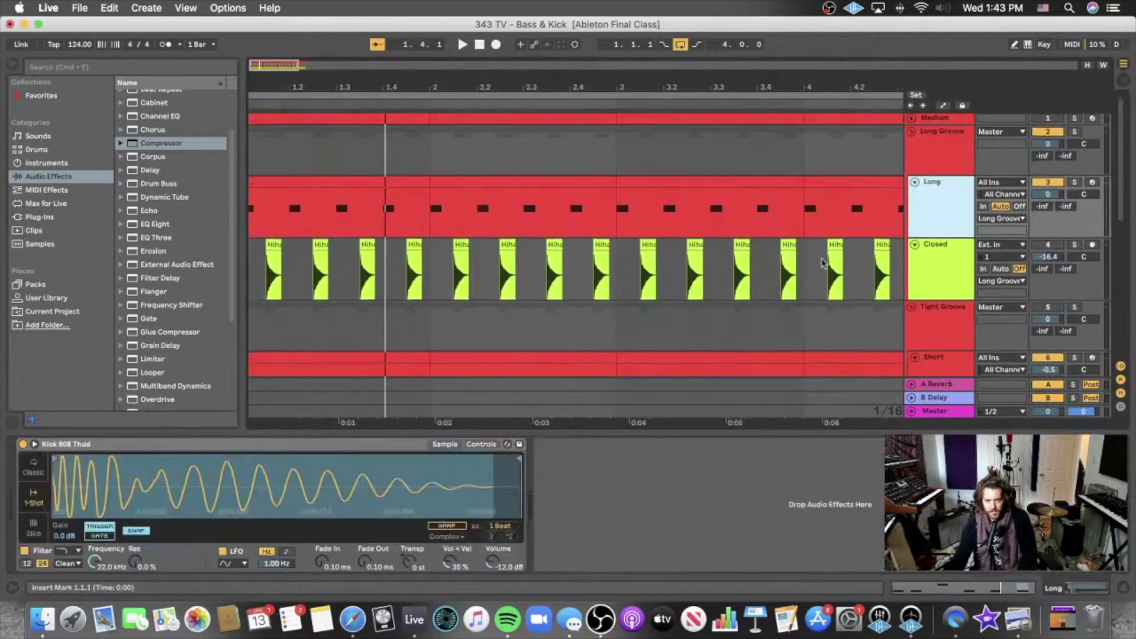
{"action": "scroll", "coordinate": [823, 263], "scroll_direction": "down", "scroll_amount": 5}
{"action": "left_click", "coordinate": [564, 237]}
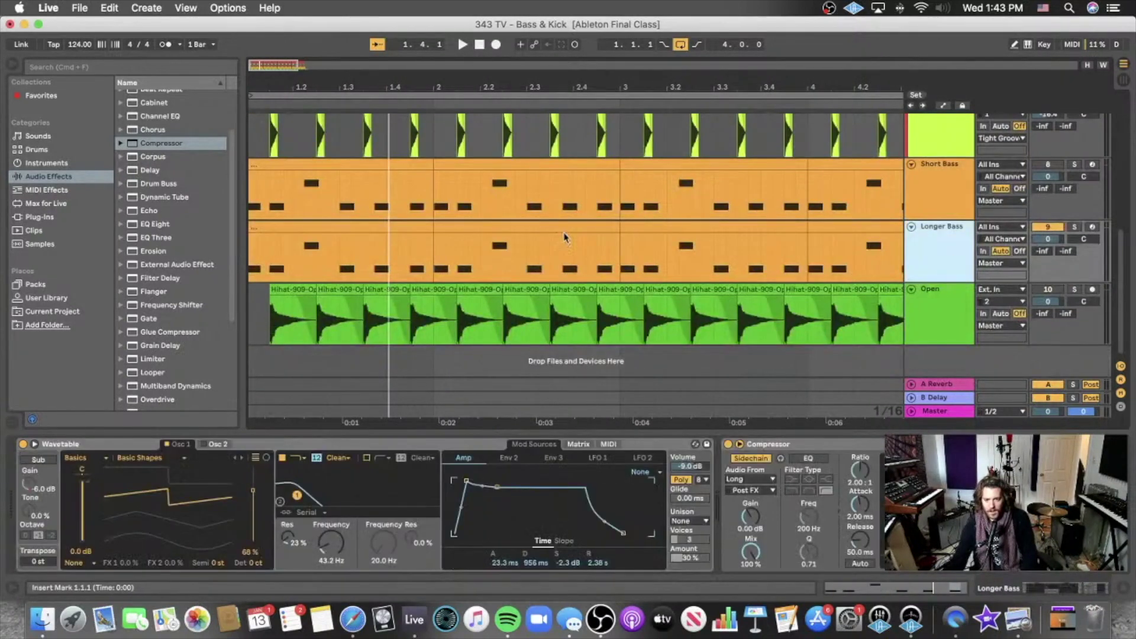
{"action": "key", "text": "space"}
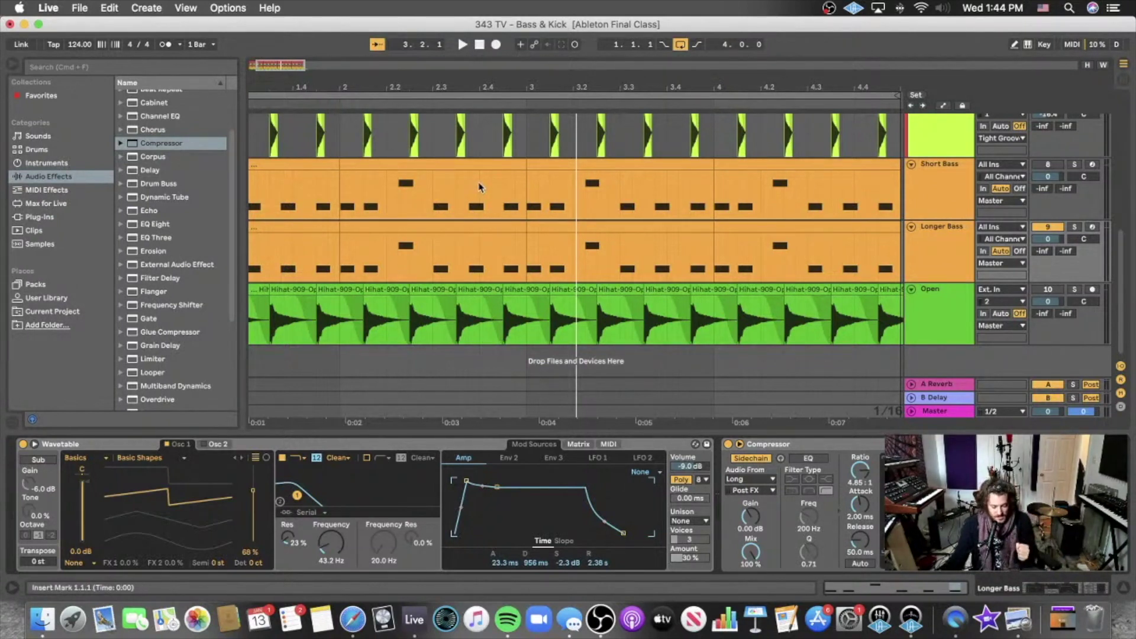
- Scroll up in the arrangement while the sidechained set plays
{"action": "scroll", "coordinate": [479, 187], "scroll_direction": "up", "scroll_amount": 10}
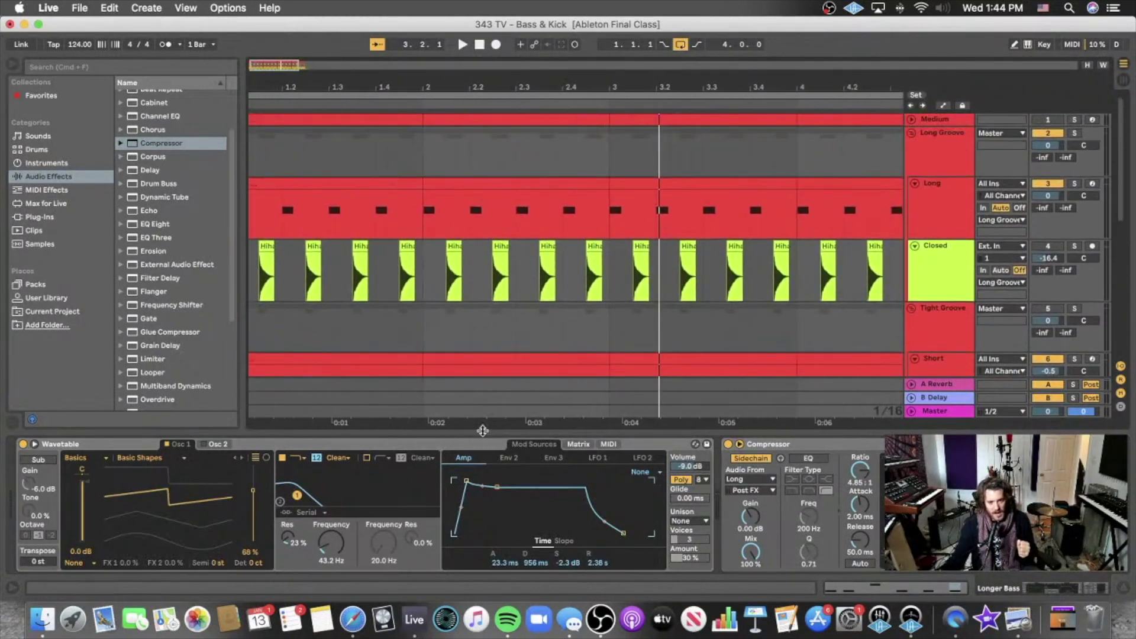
- Hide device details and load iZotope Tonal Balance Control 2 from Audio Units onto the Master track
{"action": "key", "text": "super+alt+l"}
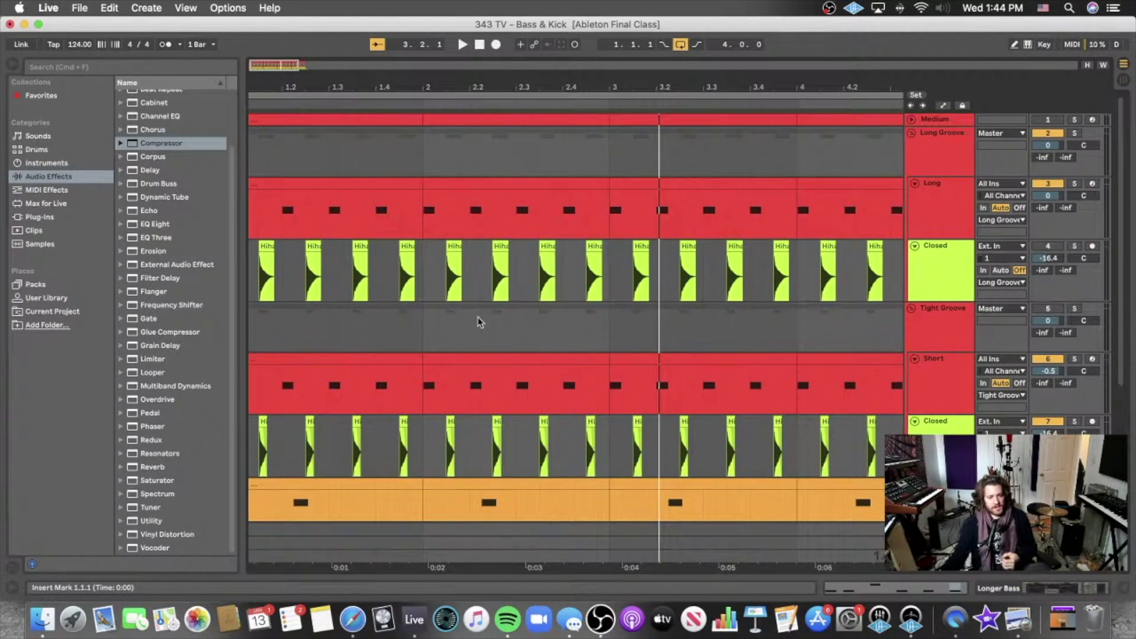
{"action": "left_click", "coordinate": [53, 218]}
{"action": "left_click", "coordinate": [121, 96]}
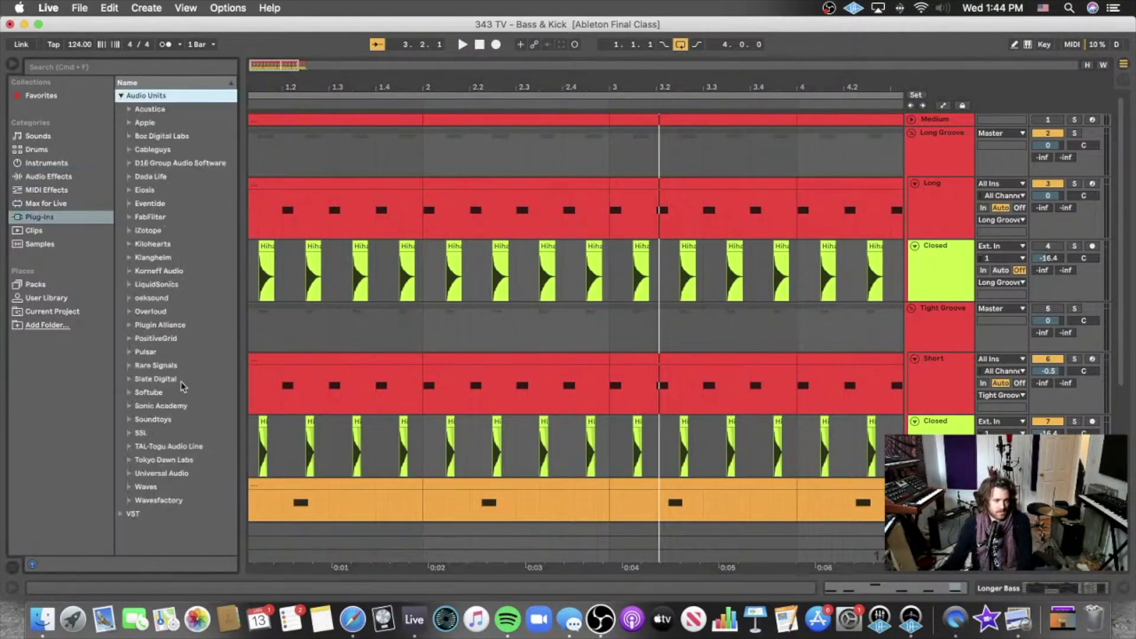
{"action": "left_click", "coordinate": [130, 231]}
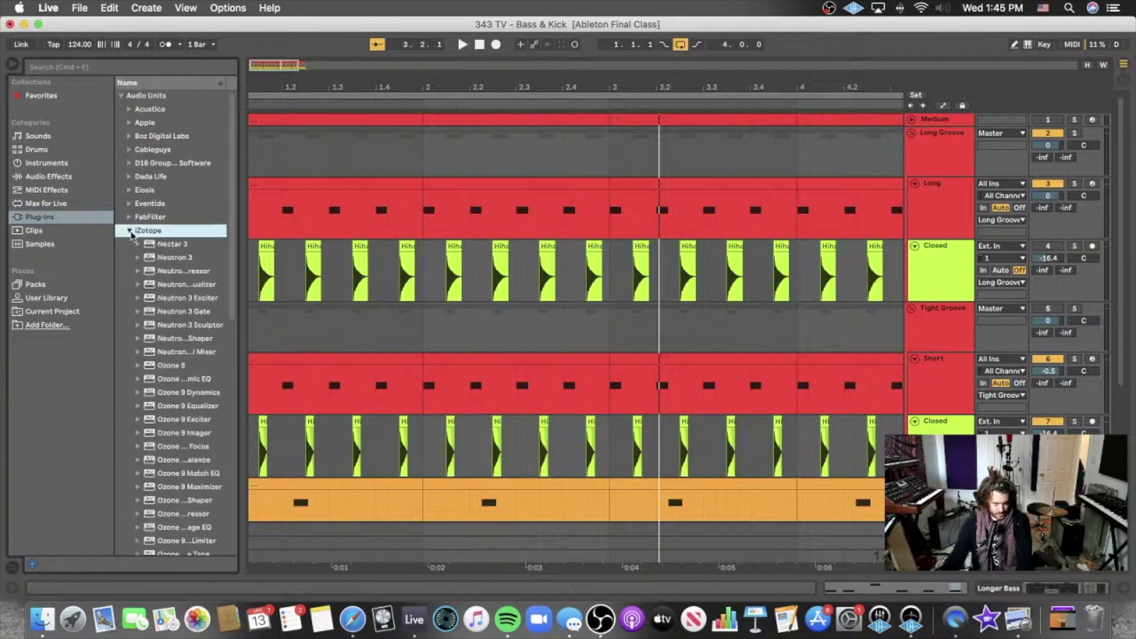
{"action": "scroll", "coordinate": [148, 249], "scroll_direction": "down", "scroll_amount": 10}
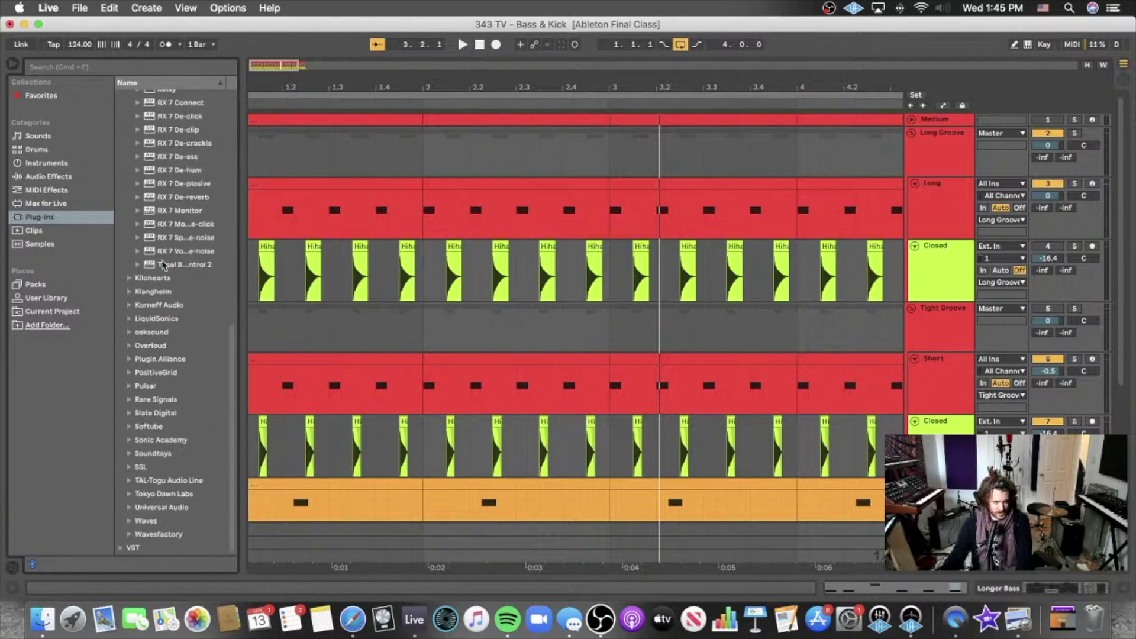
{"action": "scroll", "coordinate": [162, 265], "scroll_direction": "up", "scroll_amount": 1}
{"action": "left_click", "coordinate": [177, 286]}
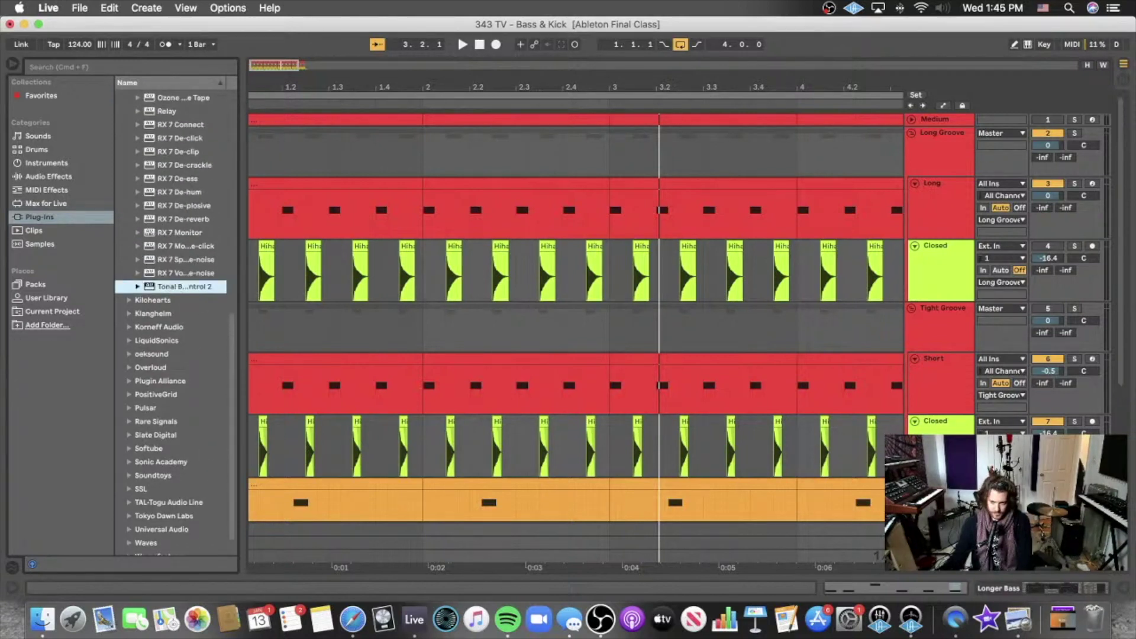
{"action": "key", "text": "Return"}
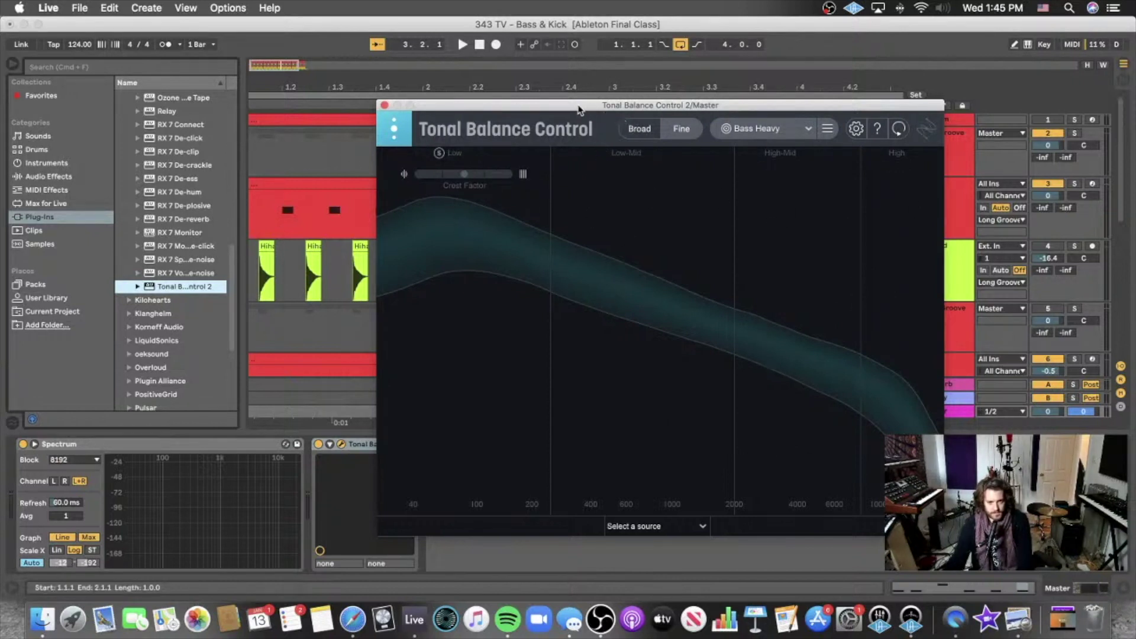
{"action": "left_click_drag", "start_coordinate": [579, 110], "coordinate": [570, 73]}
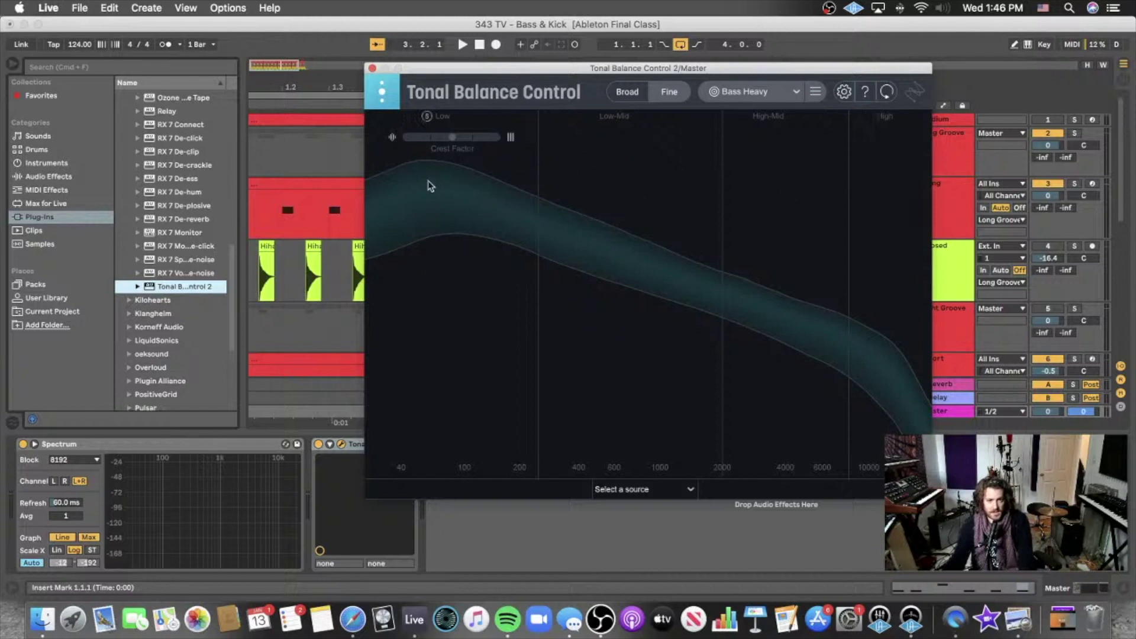
- Scroll around Tonal Balance Control, then close its window to return to the arrangement
{"action": "scroll", "coordinate": [303, 181], "scroll_direction": "right", "scroll_amount": 2}
{"action": "scroll", "coordinate": [303, 181], "scroll_direction": "left", "scroll_amount": 1}
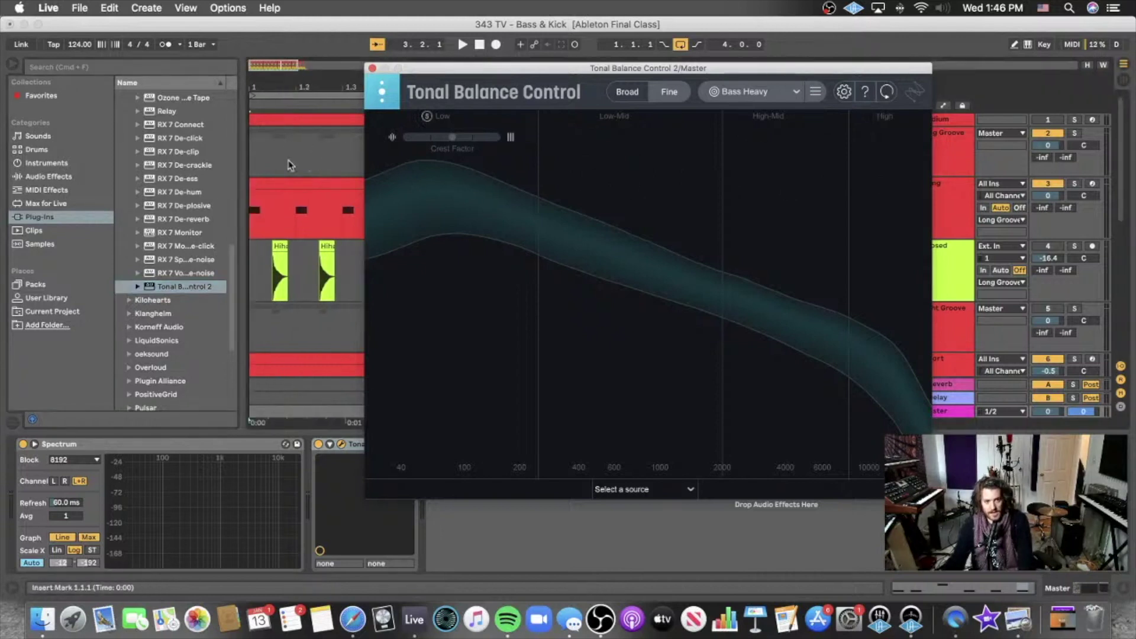
{"action": "scroll", "coordinate": [288, 169], "scroll_direction": "down", "scroll_amount": 5}
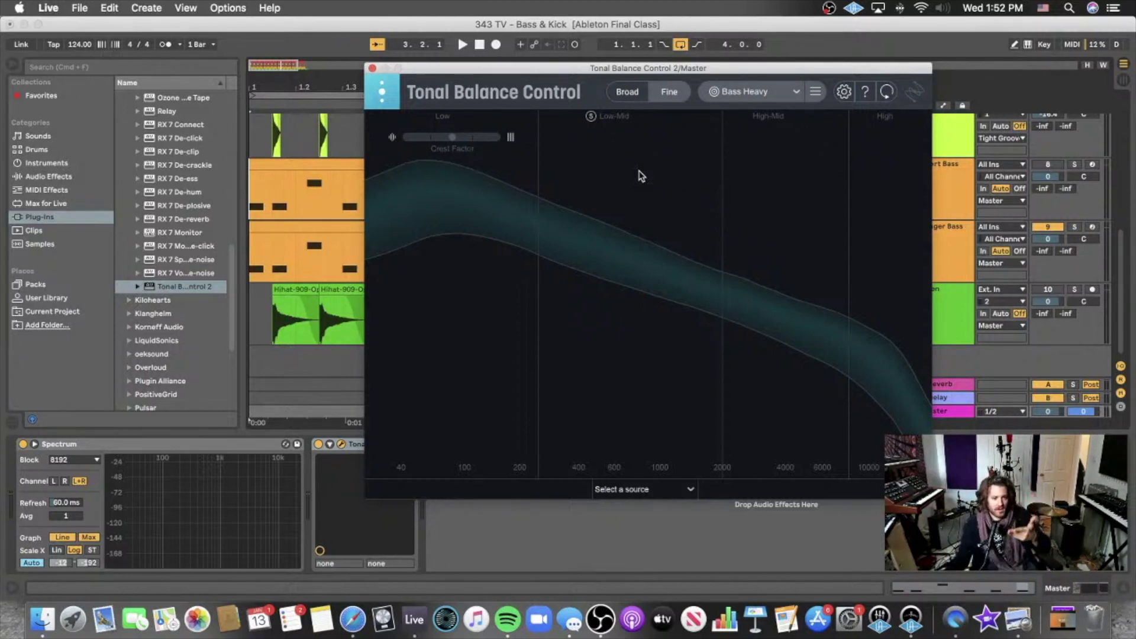
{"action": "left_click", "coordinate": [373, 69]}
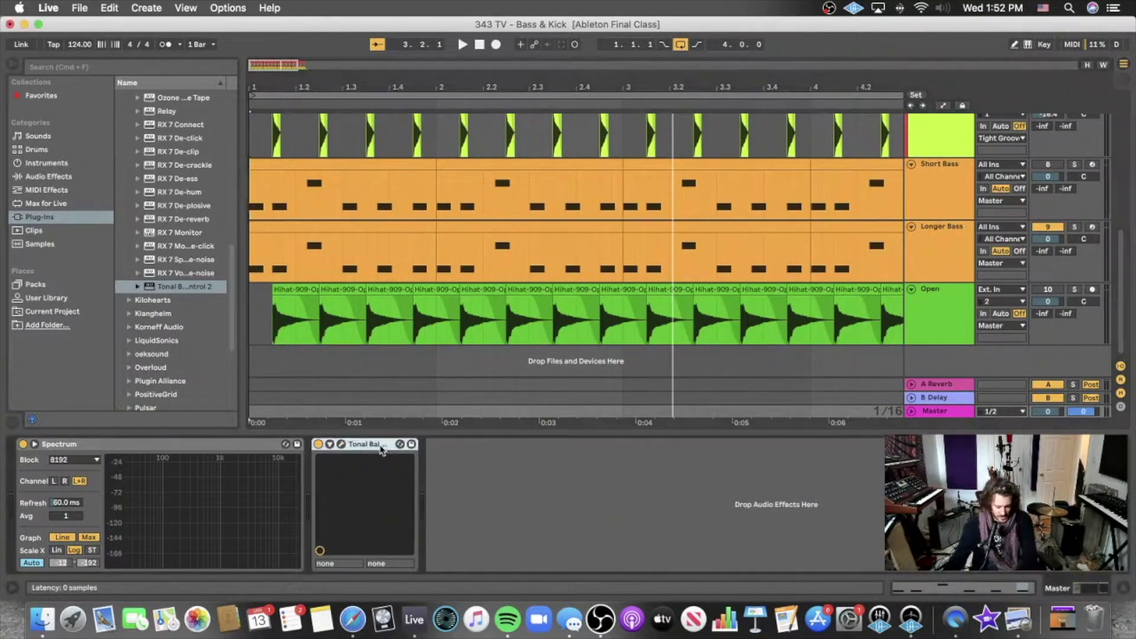
- Select and solo the Longer Bass track, then pick EQ Eight from Audio Effects
{"action": "scroll", "coordinate": [944, 220], "scroll_direction": "up", "scroll_amount": 5}
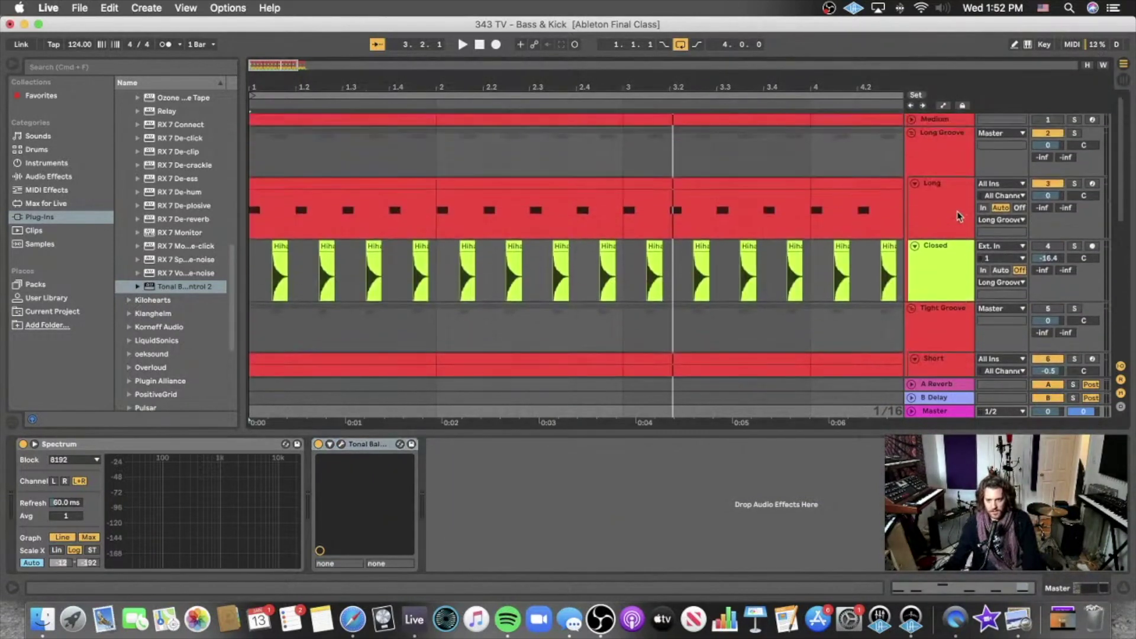
{"action": "scroll", "coordinate": [944, 221], "scroll_direction": "down", "scroll_amount": 5}
{"action": "left_click", "coordinate": [947, 278]}
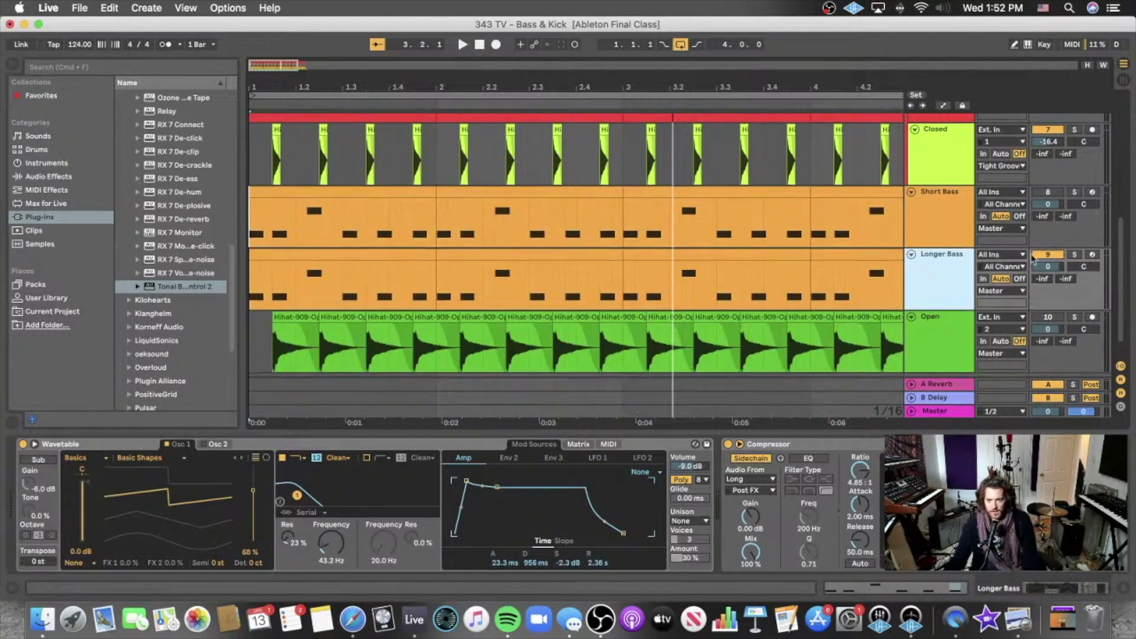
{"action": "left_click", "coordinate": [1075, 255]}
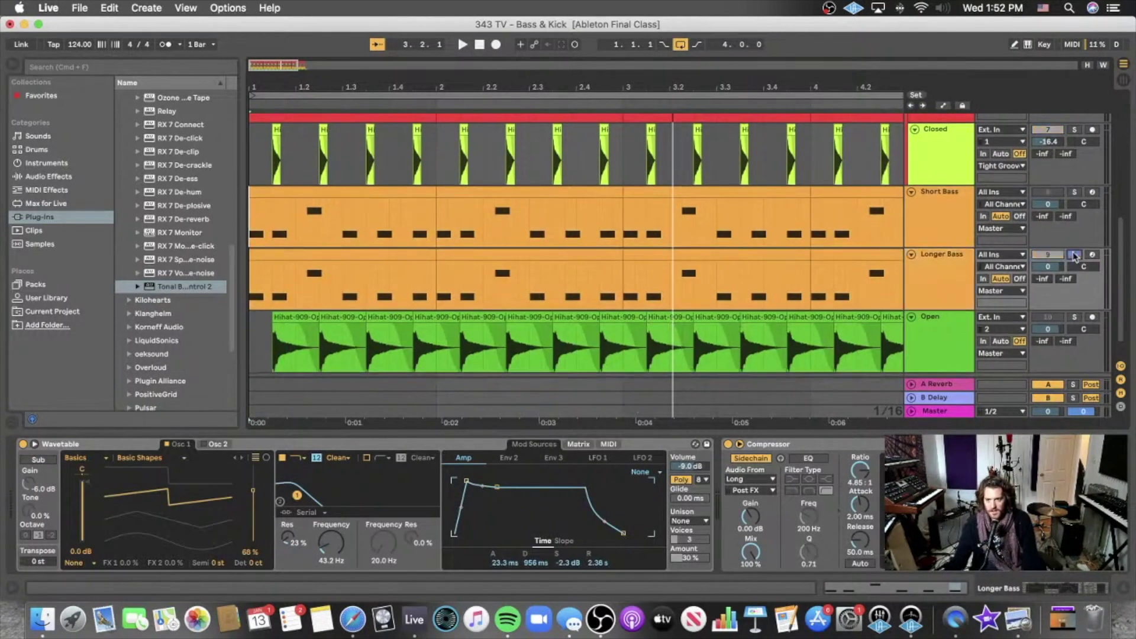
{"action": "left_click", "coordinate": [47, 177]}
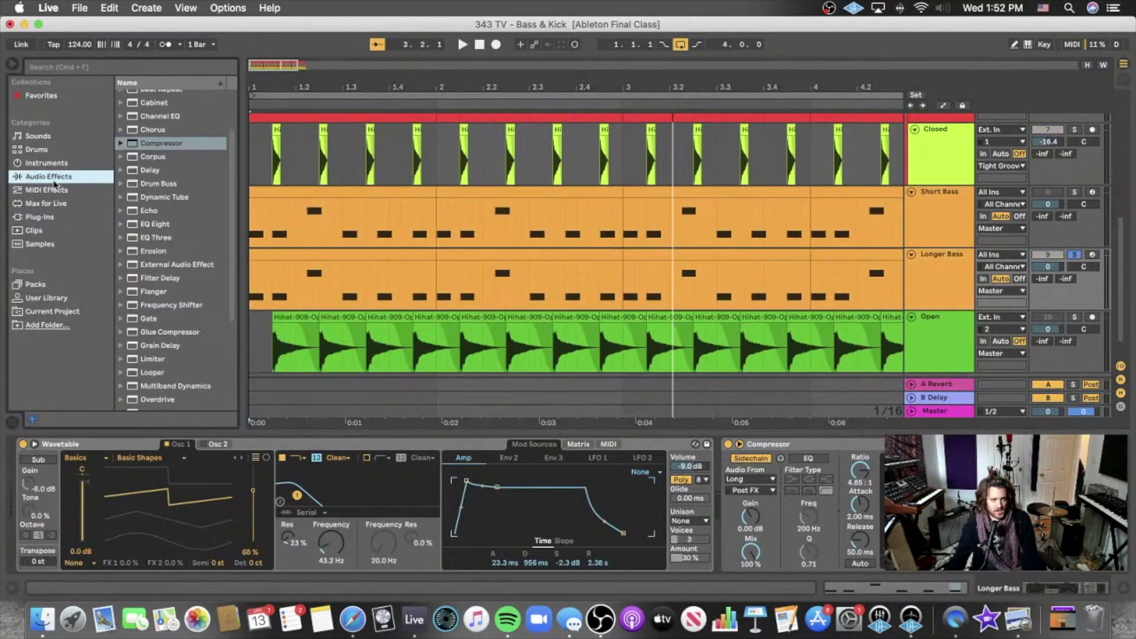
{"action": "left_click", "coordinate": [159, 225]}
- Add EQ Eight to Longer Bass ahead of its Compressor and start playback
{"action": "left_click_drag", "start_coordinate": [161, 228], "coordinate": [908, 284]}
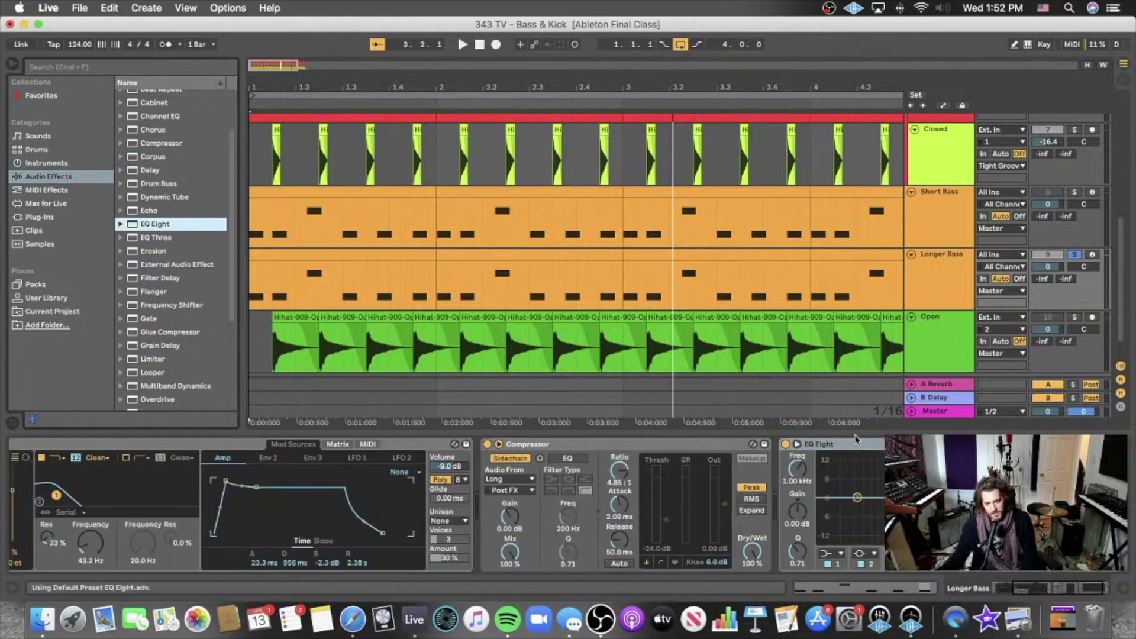
{"action": "left_click_drag", "start_coordinate": [855, 441], "coordinate": [496, 487]}
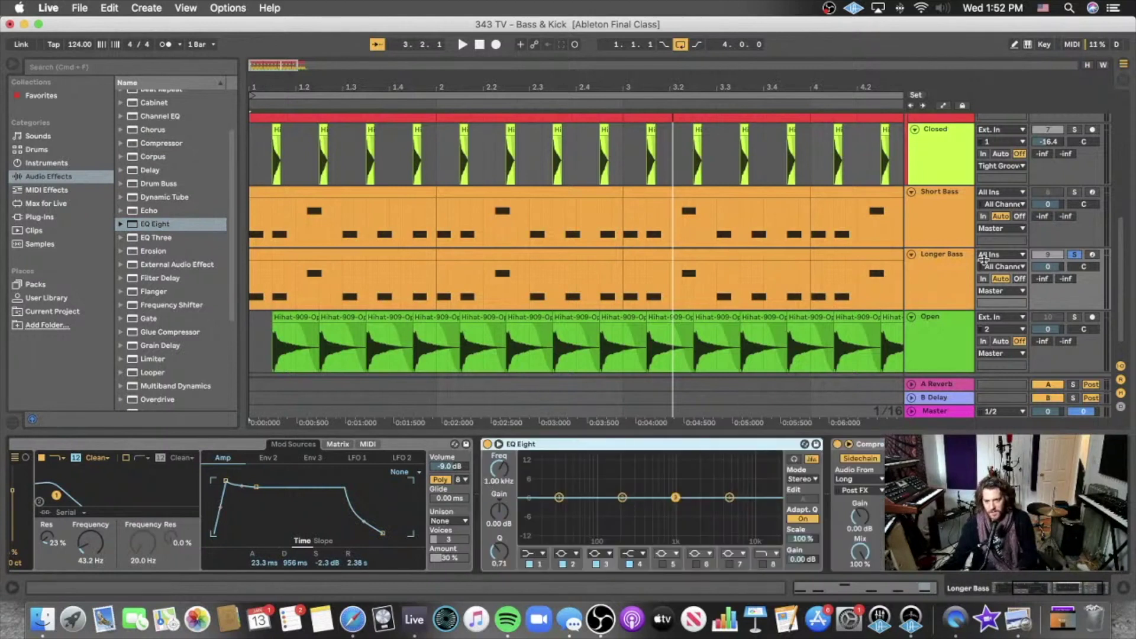
{"action": "key", "text": "space"}
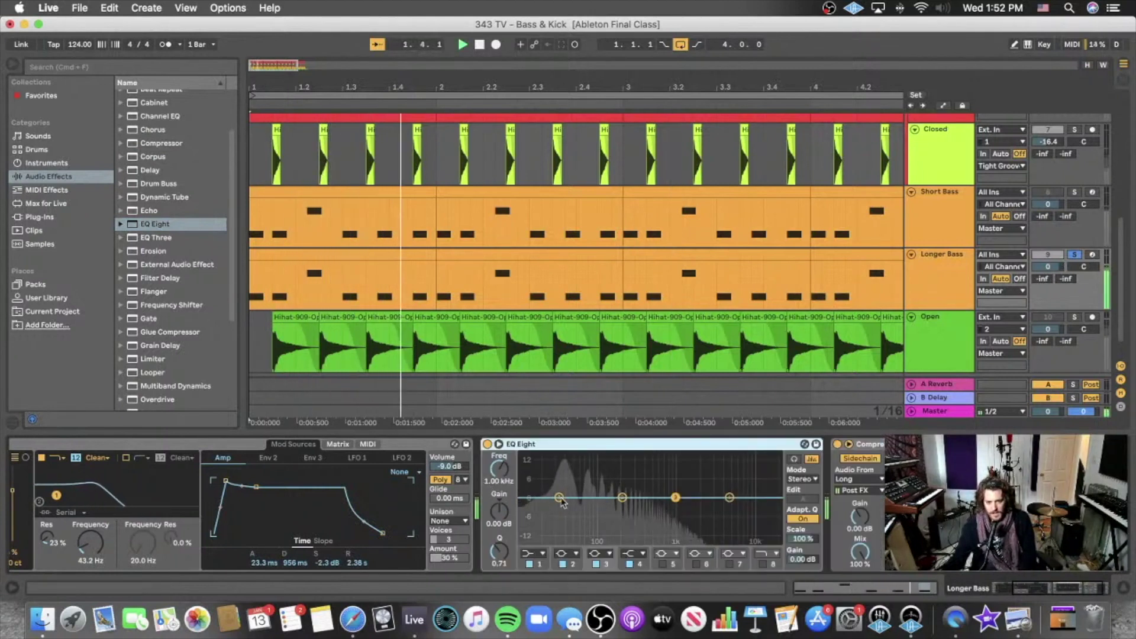
- Make band 1 a low cut, and set band 2's shape, 33.9 Hz frequency and 0.28 Q
{"action": "left_click", "coordinate": [533, 553]}
{"action": "left_click", "coordinate": [534, 478]}
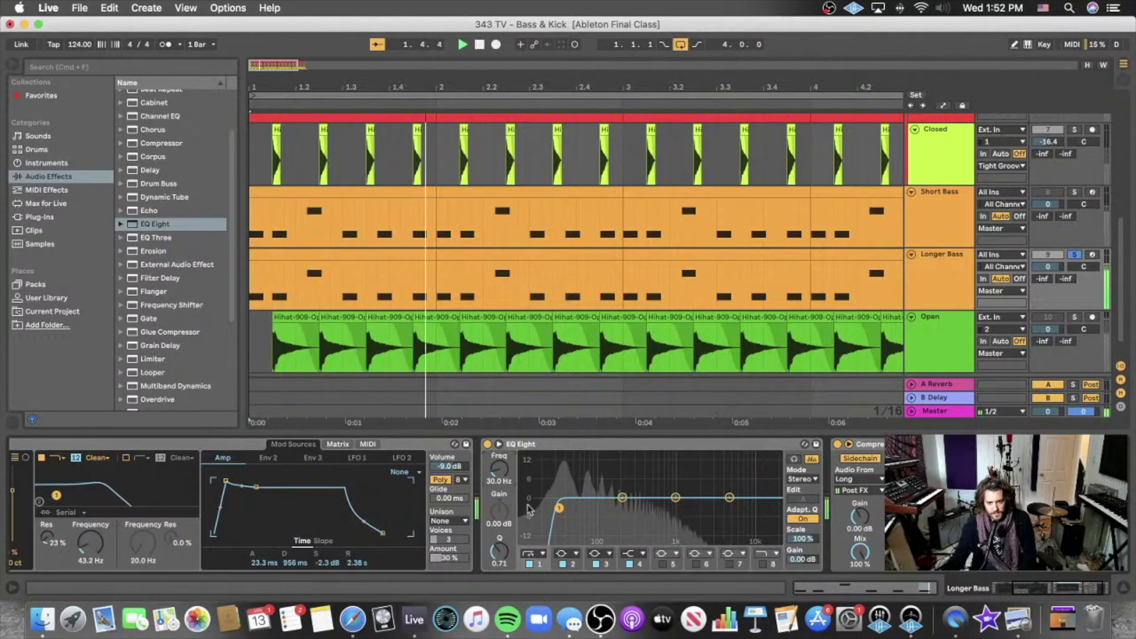
{"action": "left_click", "coordinate": [576, 554]}
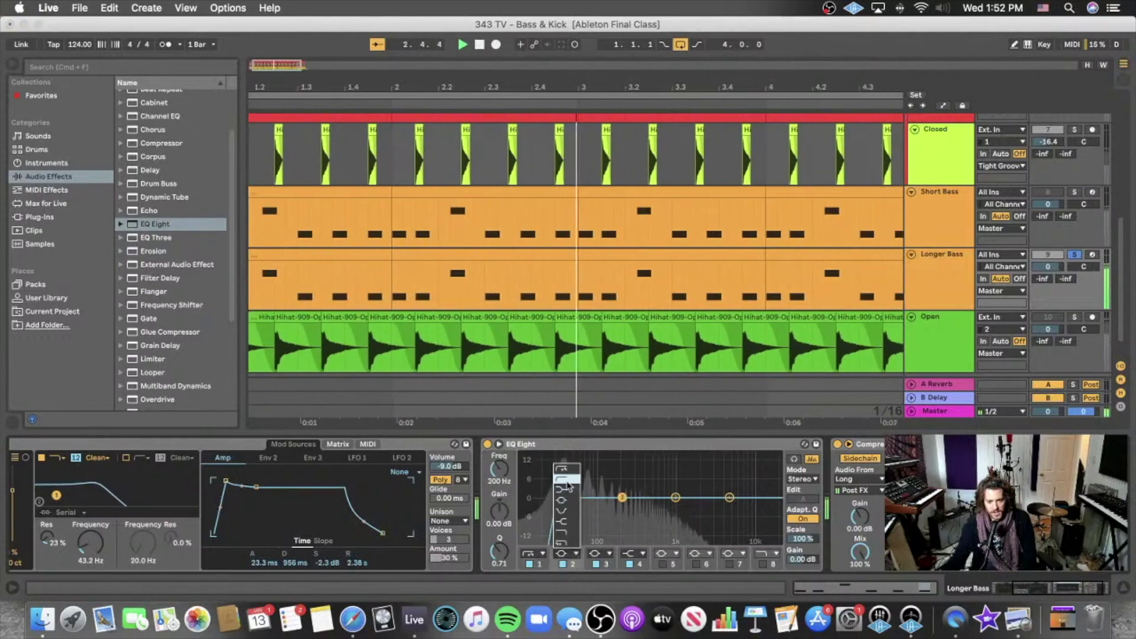
{"action": "left_click", "coordinate": [570, 523]}
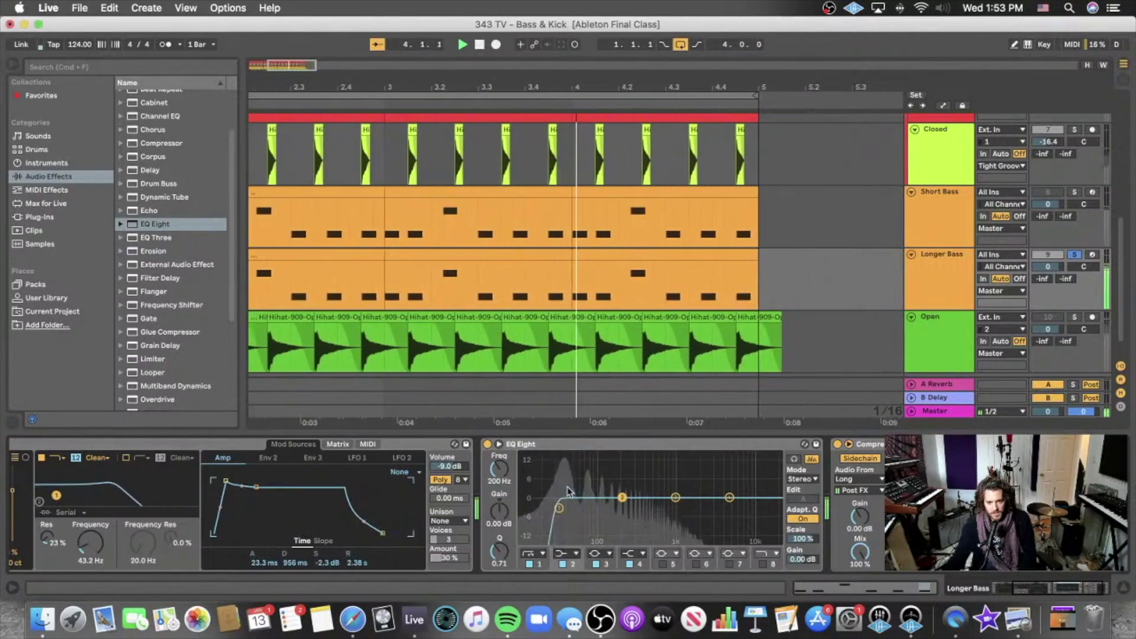
{"action": "left_click_drag", "start_coordinate": [499, 509], "coordinate": [499, 537]}
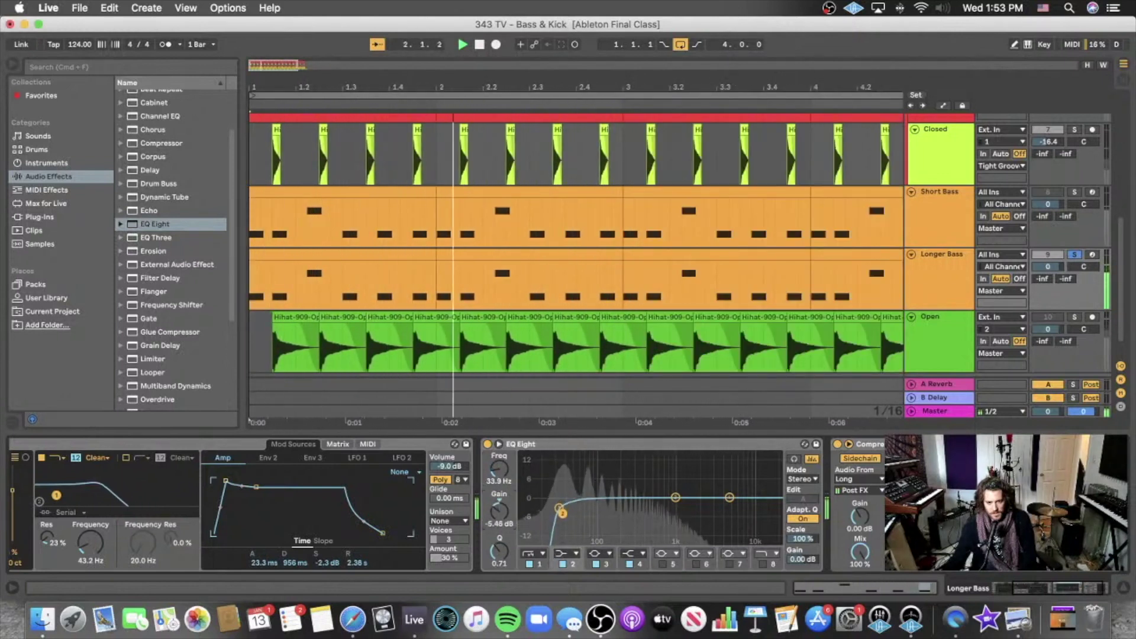
{"action": "left_click_drag", "start_coordinate": [499, 549], "coordinate": [499, 553]}
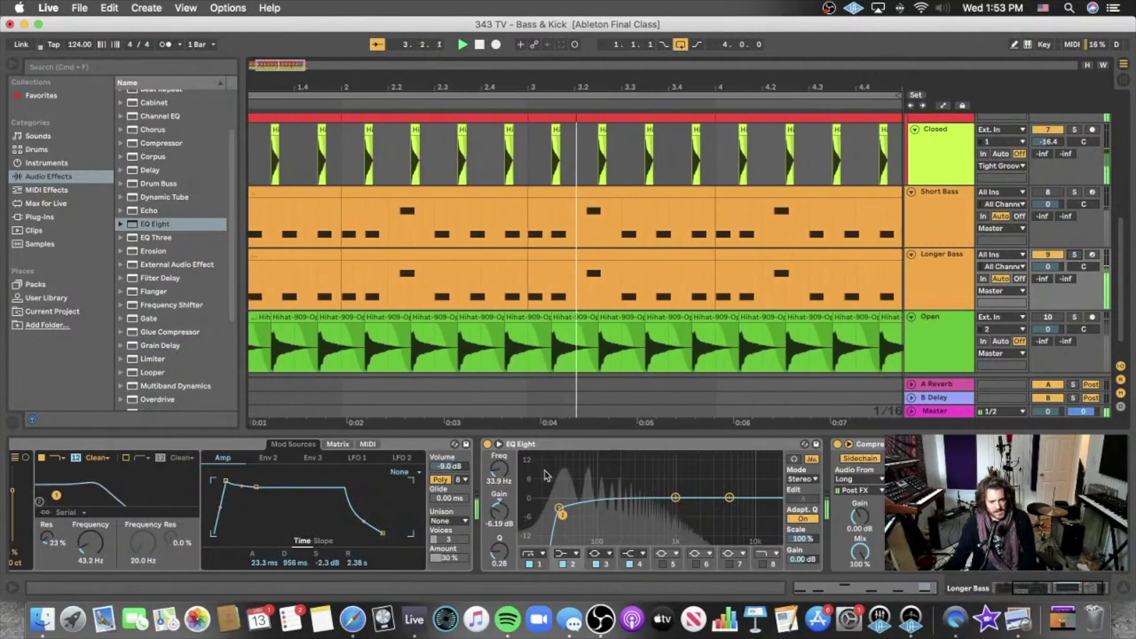
- Toggle band 1 off and on to compare, then lower the low cut toward 20 Hz
{"action": "left_click", "coordinate": [530, 564]}
{"action": "left_click", "coordinate": [530, 566]}
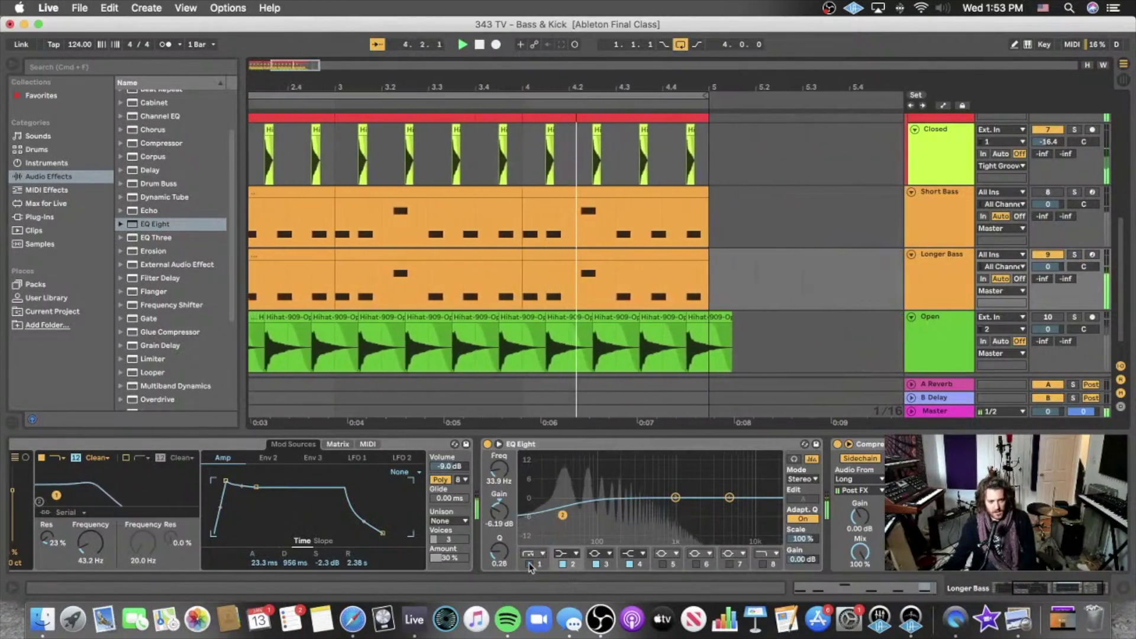
{"action": "left_click", "coordinate": [530, 565]}
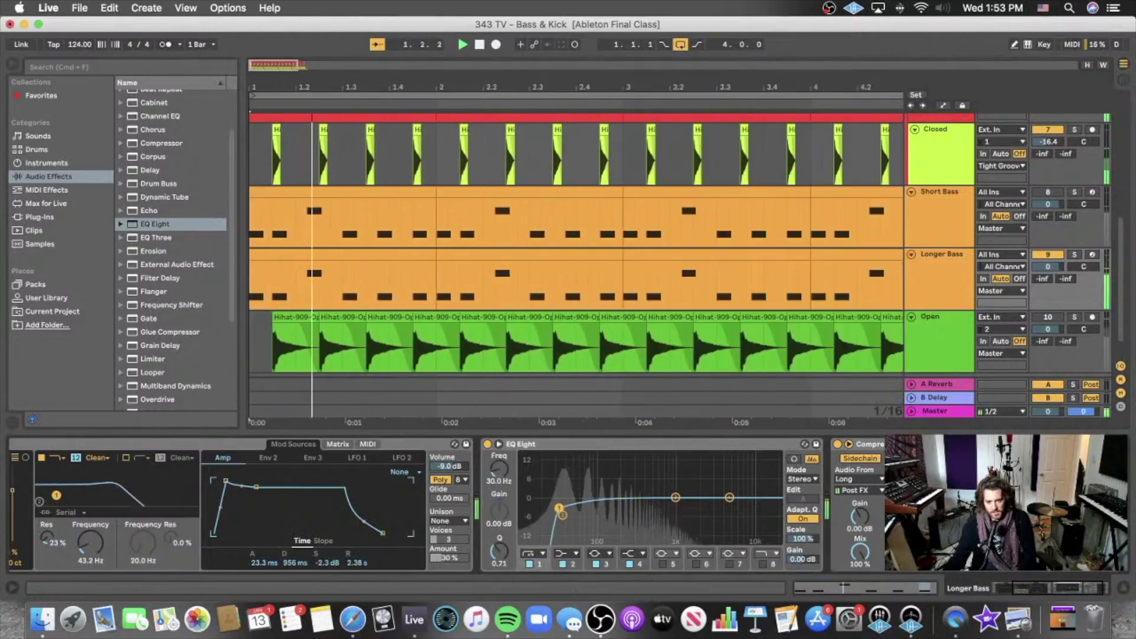
{"action": "left_click_drag", "start_coordinate": [559, 508], "coordinate": [542, 508]}
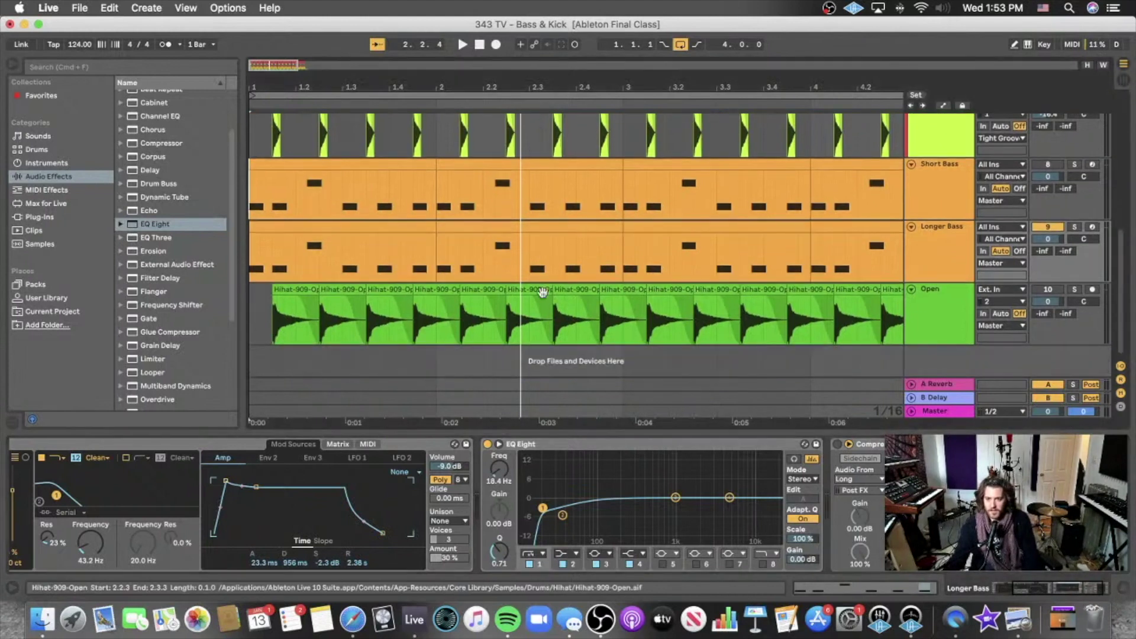
- Scroll the view up on the Longer Bass EQ Eight with its 18.4 Hz low cut
{"action": "scroll", "coordinate": [539, 295], "scroll_direction": "up", "scroll_amount": 3}
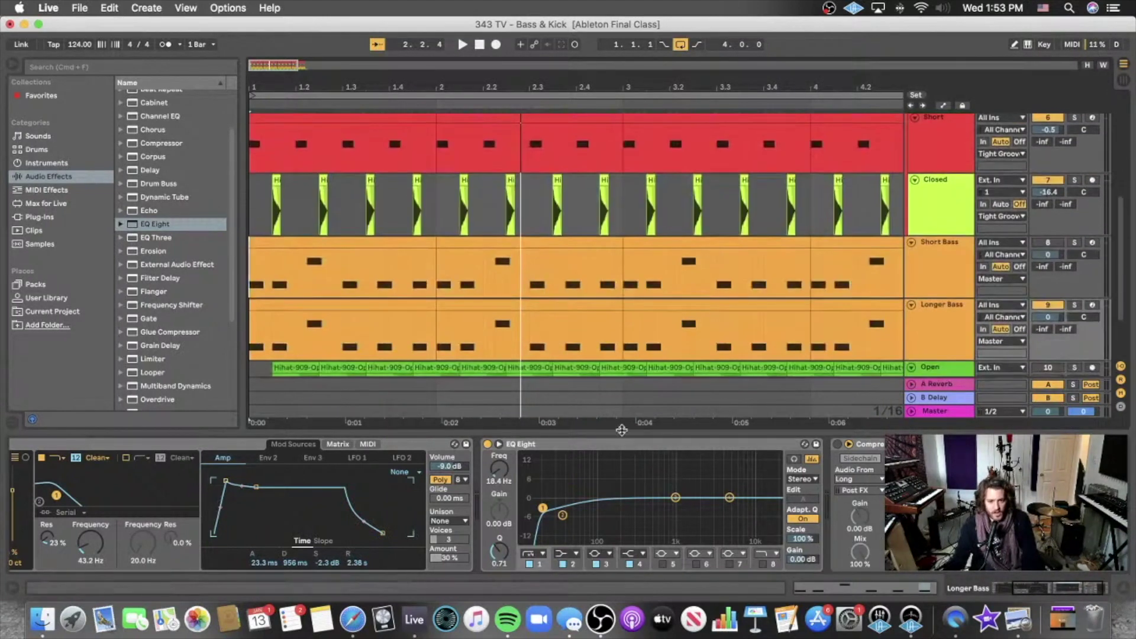
- Solo Longer Bass and play, A/B the EQ, and move the low band to 33.9 Hz with a cut
{"action": "scroll", "coordinate": [541, 332], "scroll_direction": "down", "scroll_amount": 3}
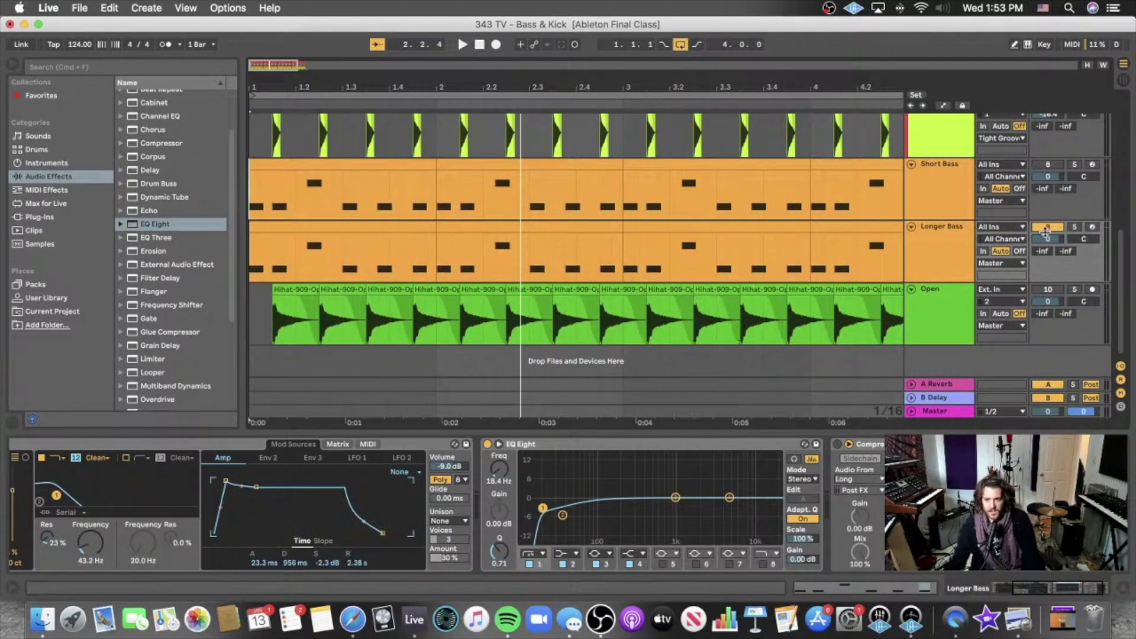
{"action": "left_click", "coordinate": [1074, 228]}
{"action": "key", "text": "space"}
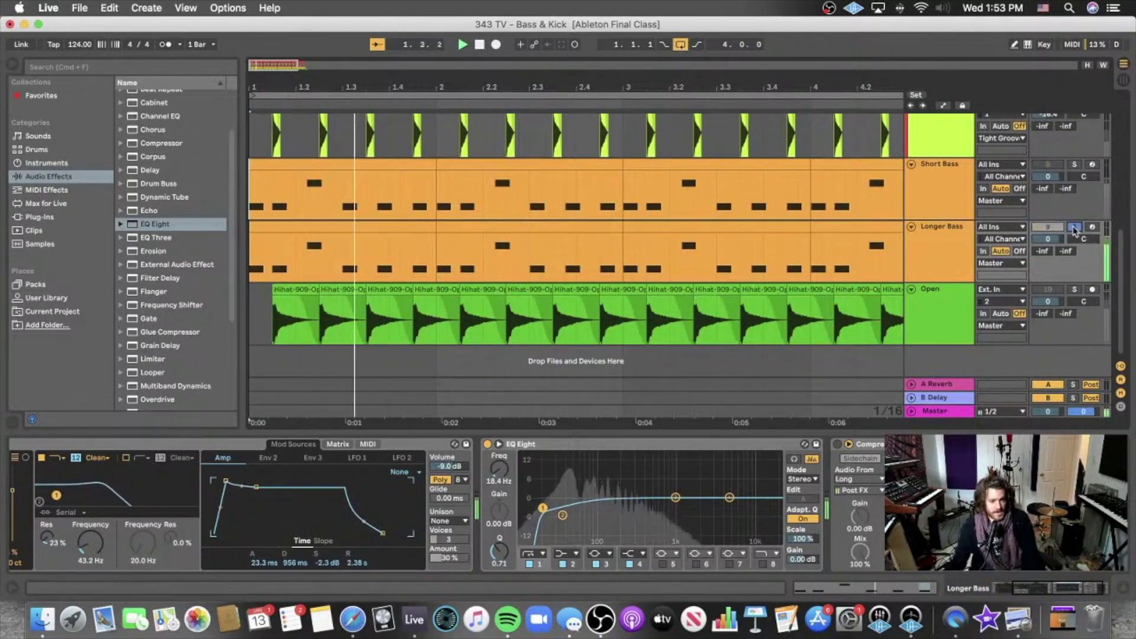
{"action": "left_click", "coordinate": [488, 445]}
{"action": "left_click", "coordinate": [487, 444]}
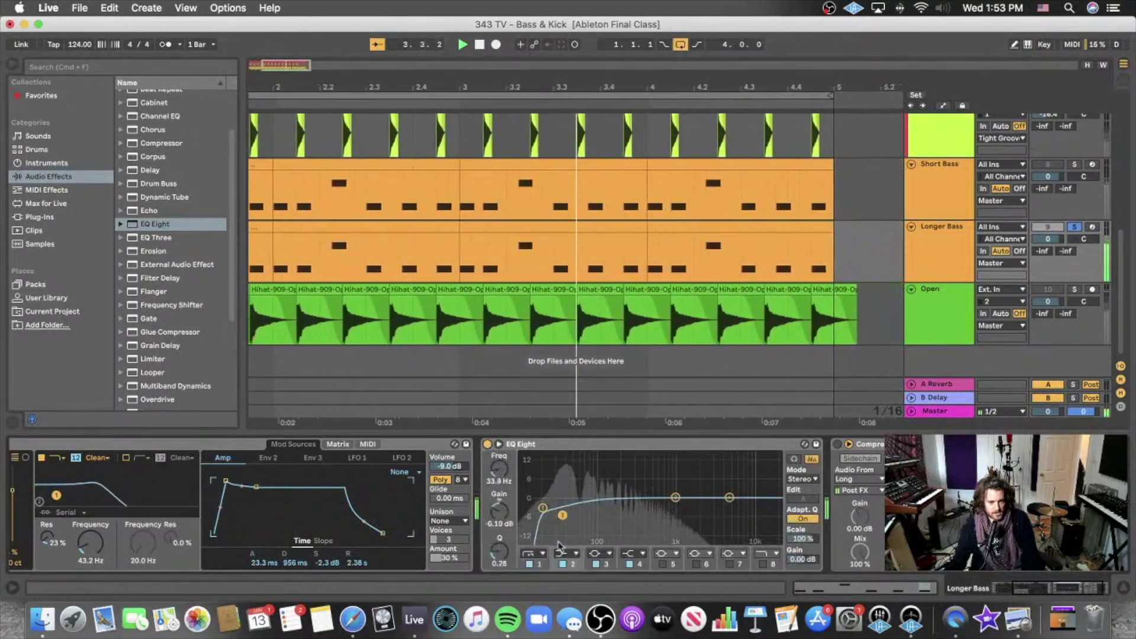
{"action": "left_click_drag", "start_coordinate": [499, 511], "coordinate": [502, 504]}
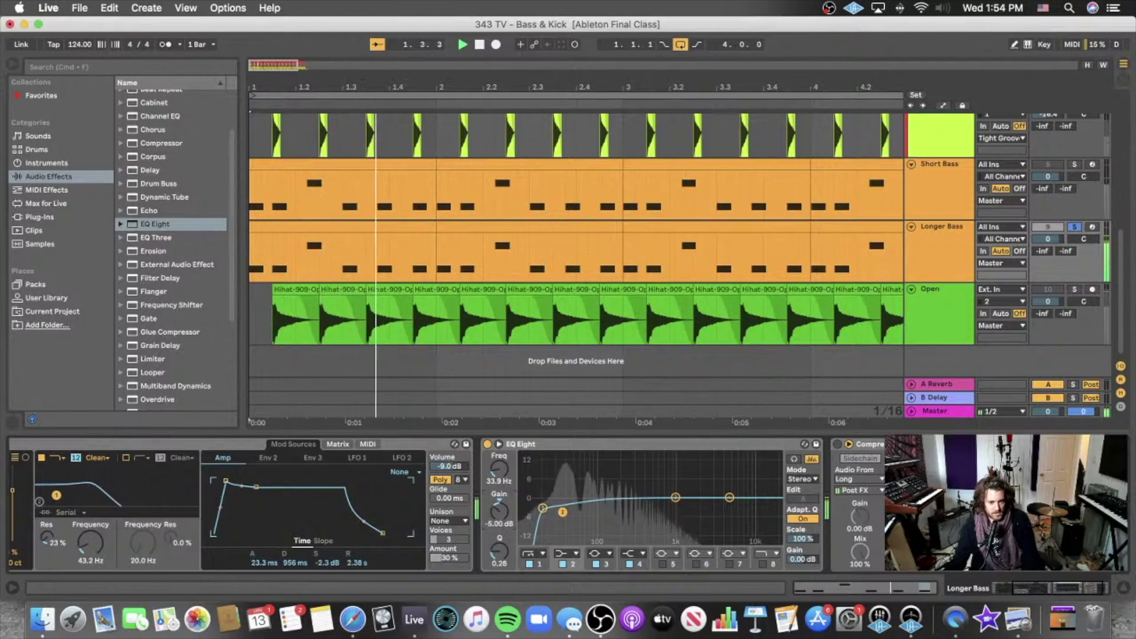
- Arm Longer Bass, restart playback and enable the compressor's sidechain input
{"action": "left_click", "coordinate": [1093, 227]}
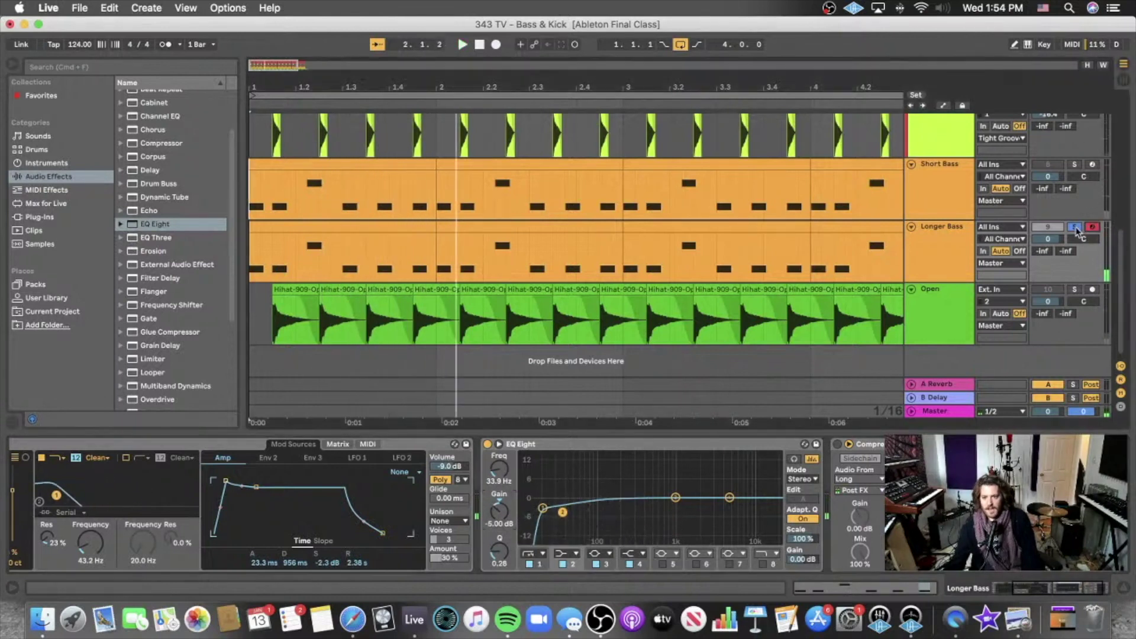
{"action": "scroll", "coordinate": [936, 206], "scroll_direction": "up", "scroll_amount": 5}
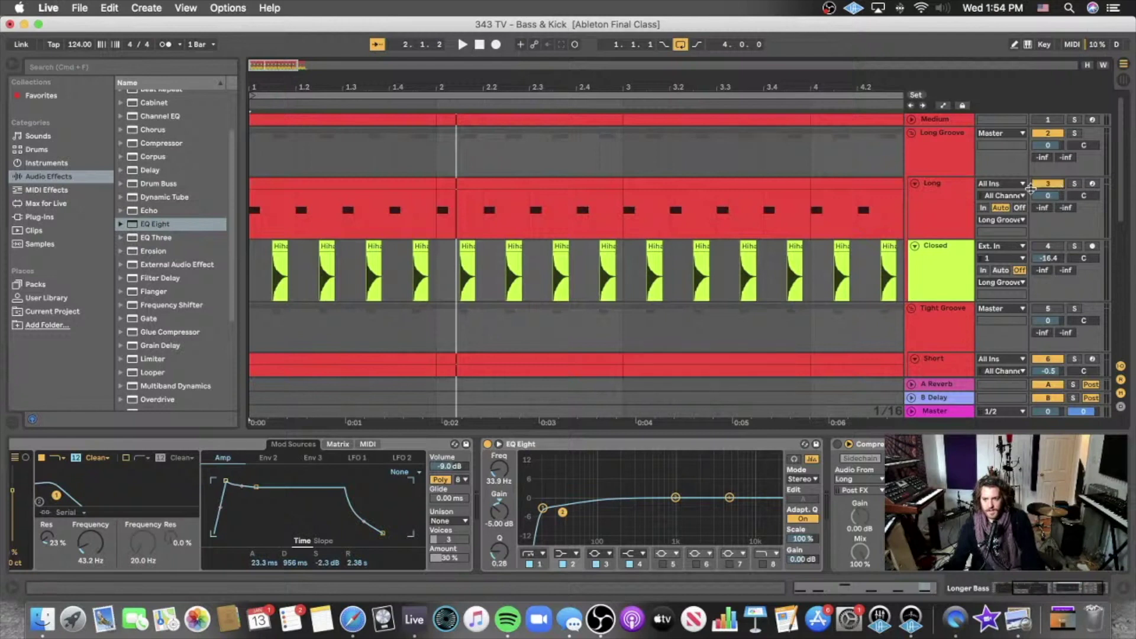
{"action": "scroll", "coordinate": [936, 235], "scroll_direction": "down", "scroll_amount": 5}
{"action": "key", "text": "space"}
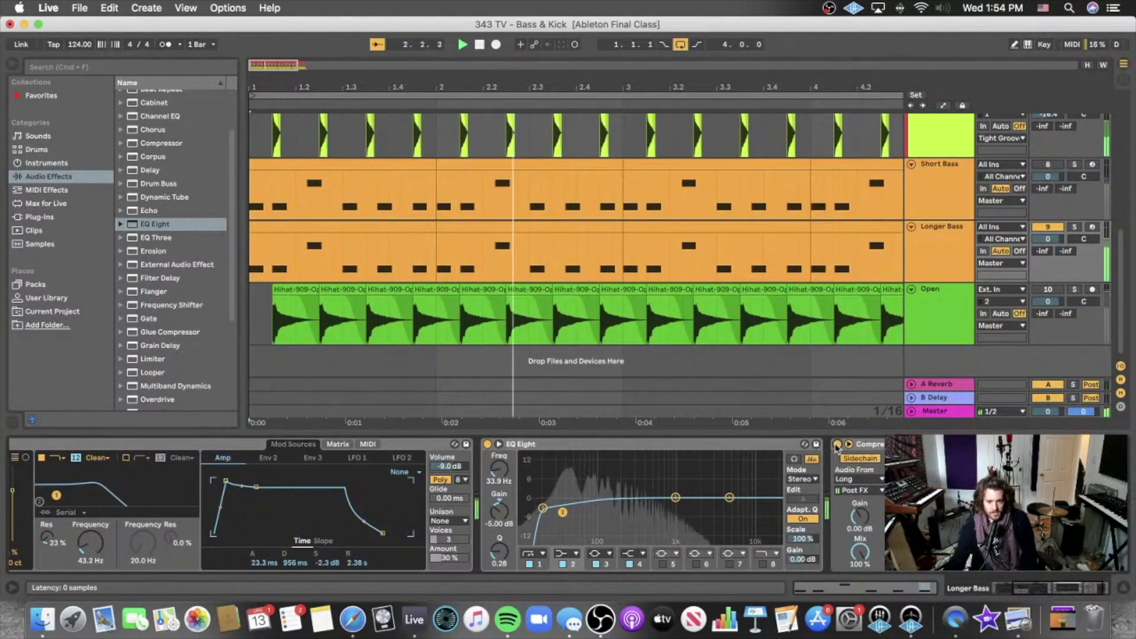
{"action": "left_click", "coordinate": [860, 458]}
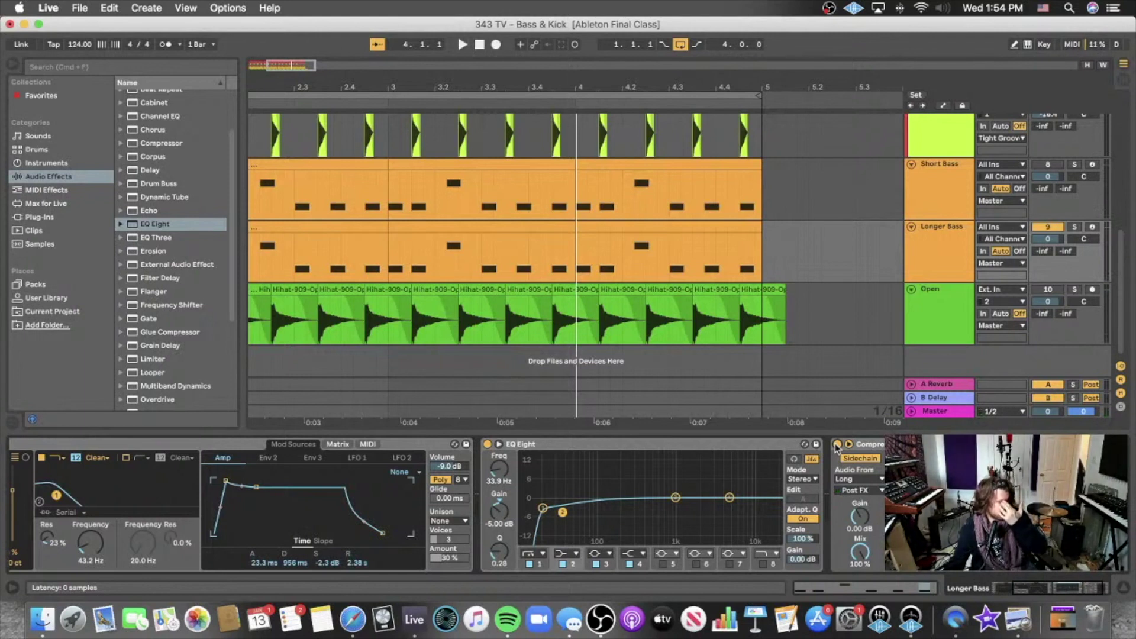
- Audition Longer Bass soloed from bar 1, unsolo it, and view the Short kick's devices
{"action": "left_click", "coordinate": [1073, 228]}
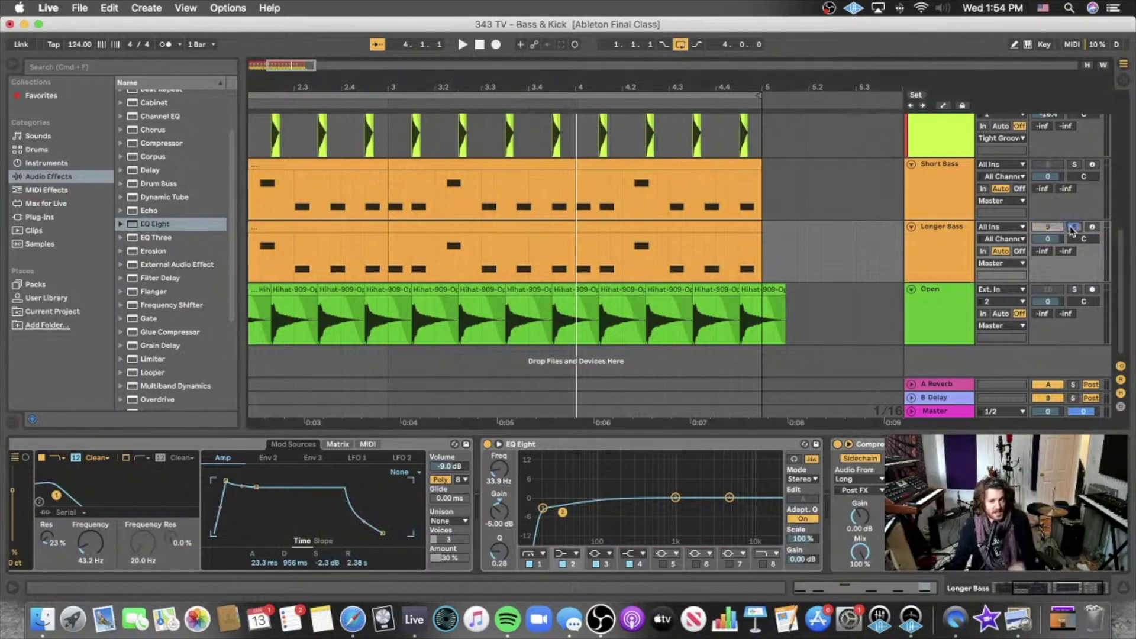
{"action": "key", "text": "space"}
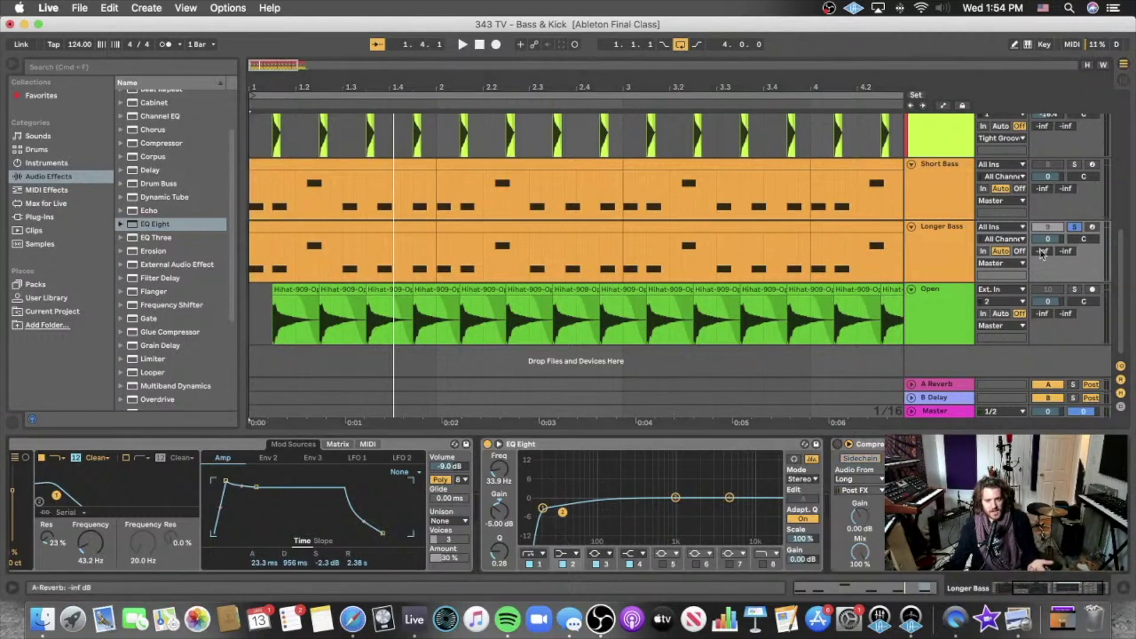
{"action": "left_click", "coordinate": [1077, 228]}
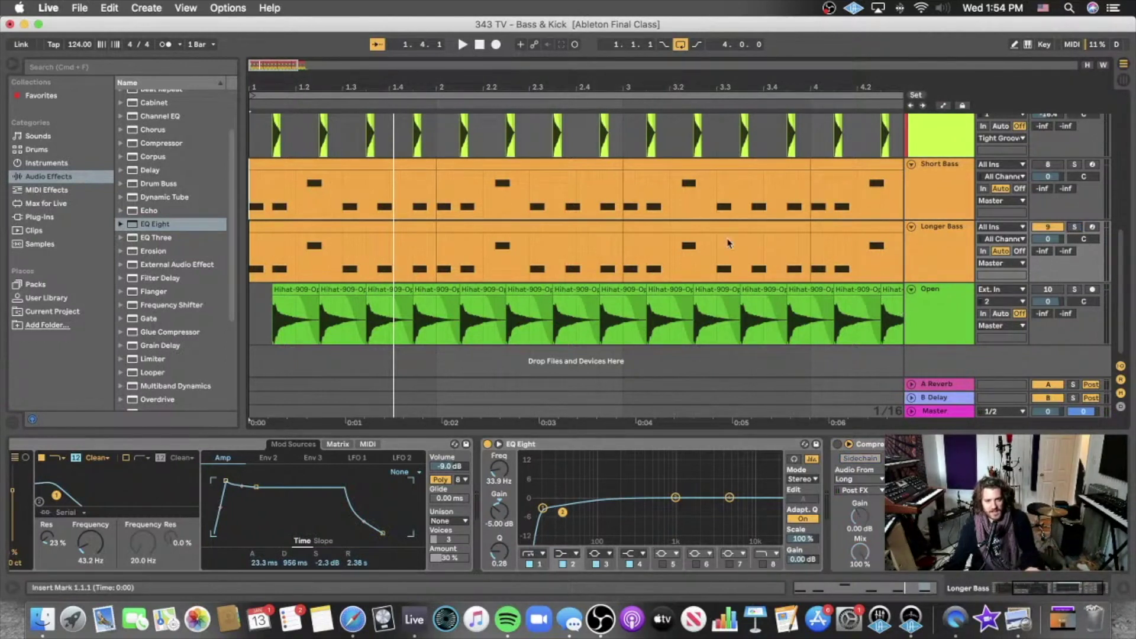
{"action": "scroll", "coordinate": [729, 243], "scroll_direction": "up", "scroll_amount": 5}
{"action": "left_click", "coordinate": [946, 202]}
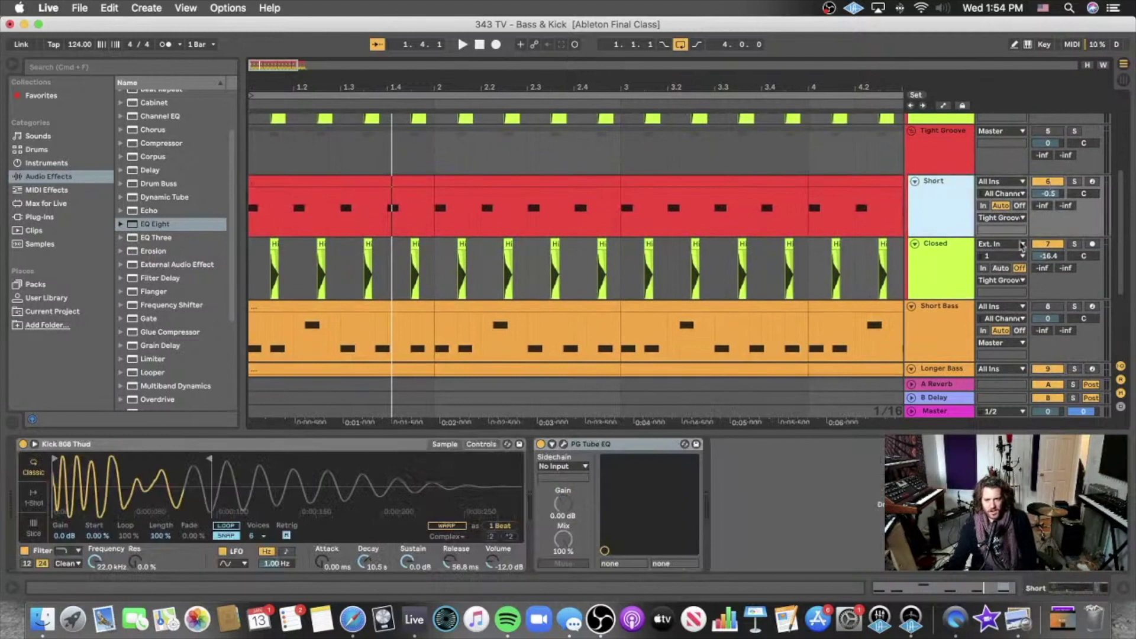
- Activate the Tight Groove track, deactivate Closed hi-hat, and start playback
{"action": "left_click", "coordinate": [1053, 135]}
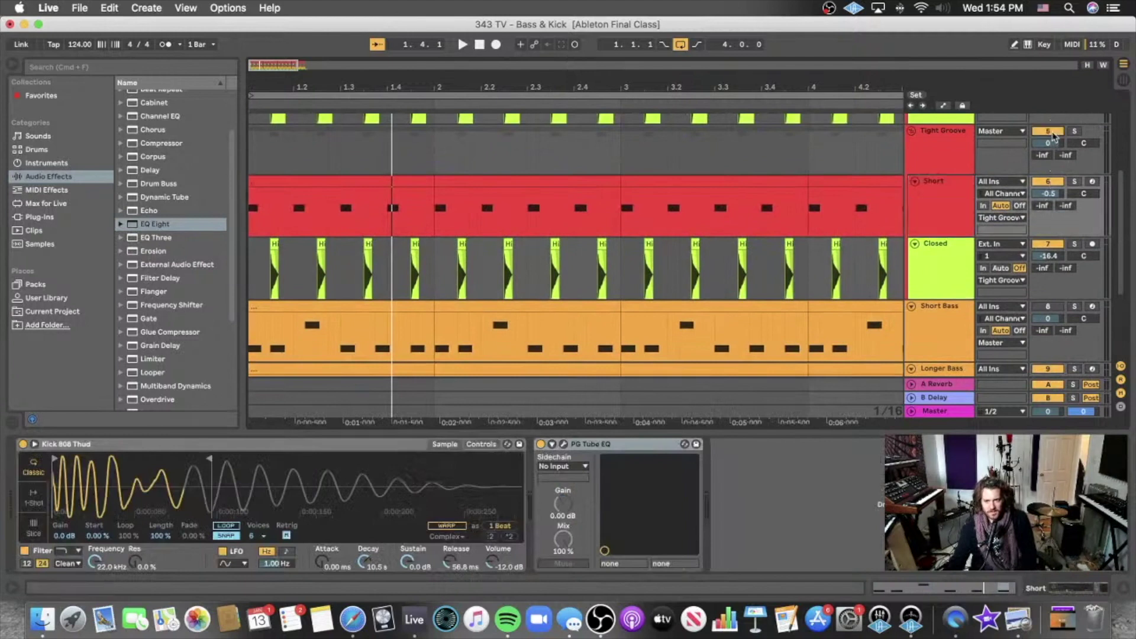
{"action": "left_click", "coordinate": [1048, 245]}
{"action": "scroll", "coordinate": [1059, 270], "scroll_direction": "down", "scroll_amount": 4}
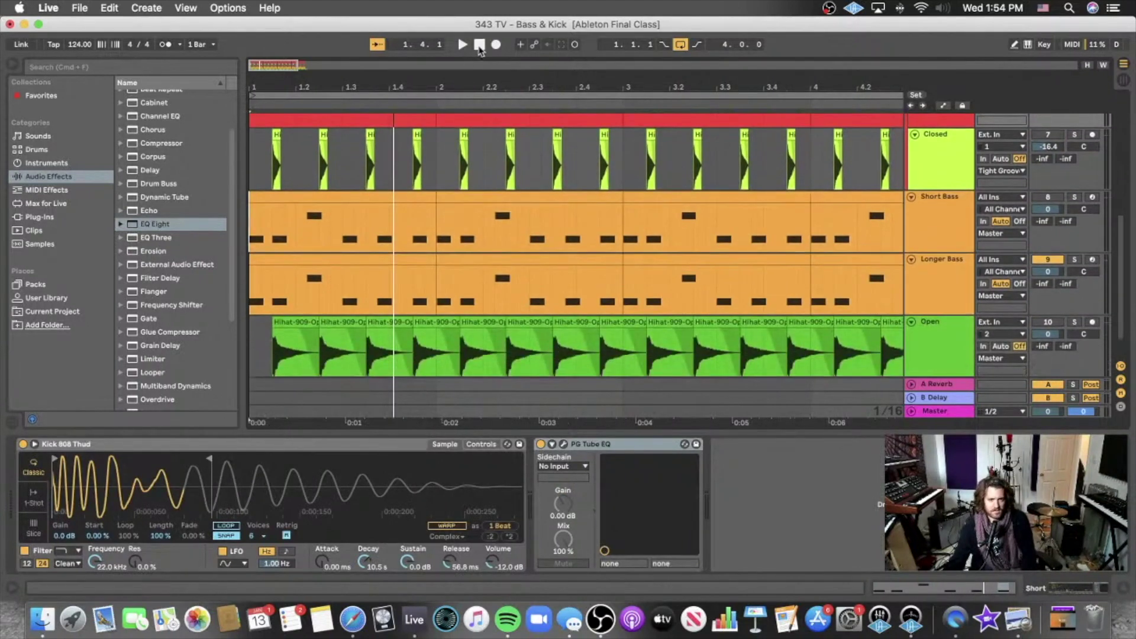
{"action": "left_click", "coordinate": [463, 46]}
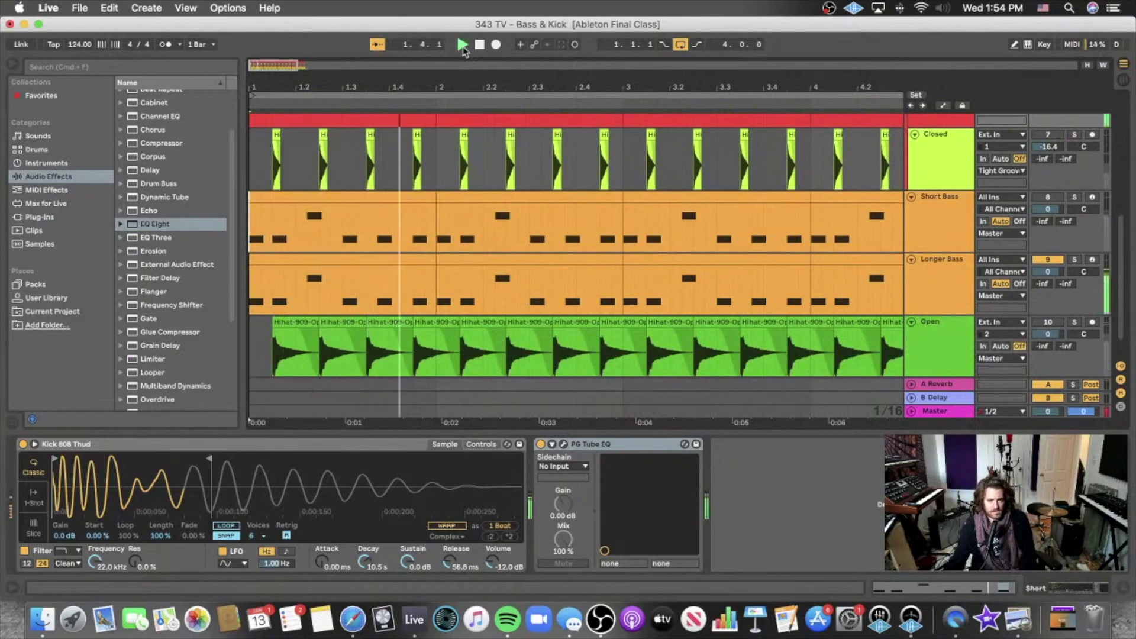
- Lower Longer Bass's volume to -2.4 dB and show its device chain again
{"action": "scroll", "coordinate": [822, 179], "scroll_direction": "up", "scroll_amount": 4}
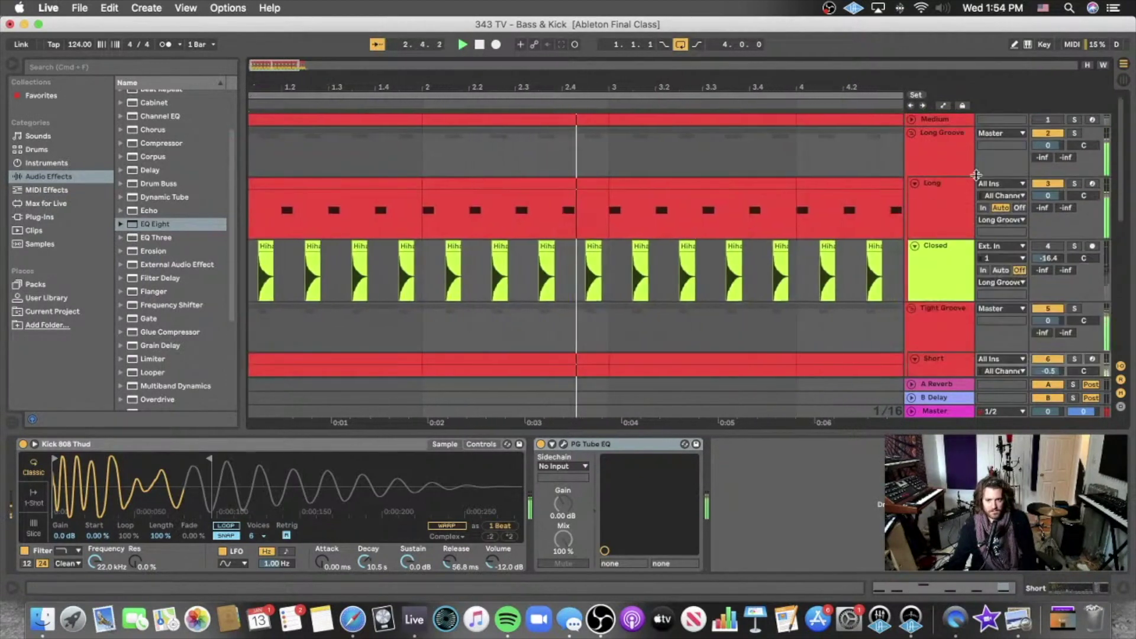
{"action": "scroll", "coordinate": [638, 248], "scroll_direction": "down", "scroll_amount": 5}
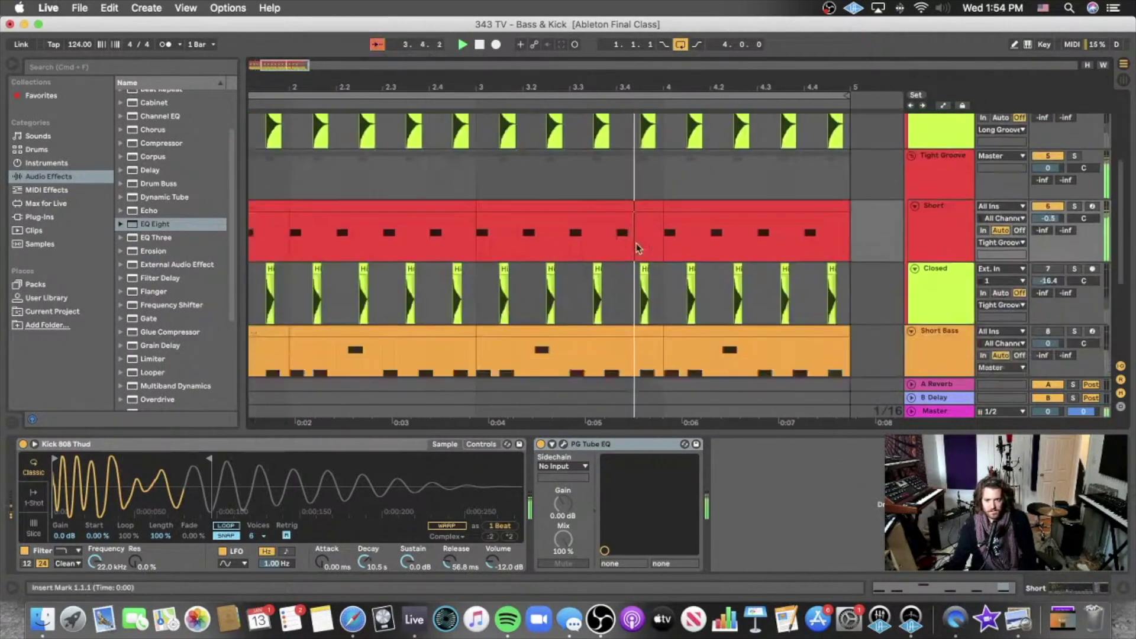
{"action": "scroll", "coordinate": [638, 247], "scroll_direction": "down", "scroll_amount": 5}
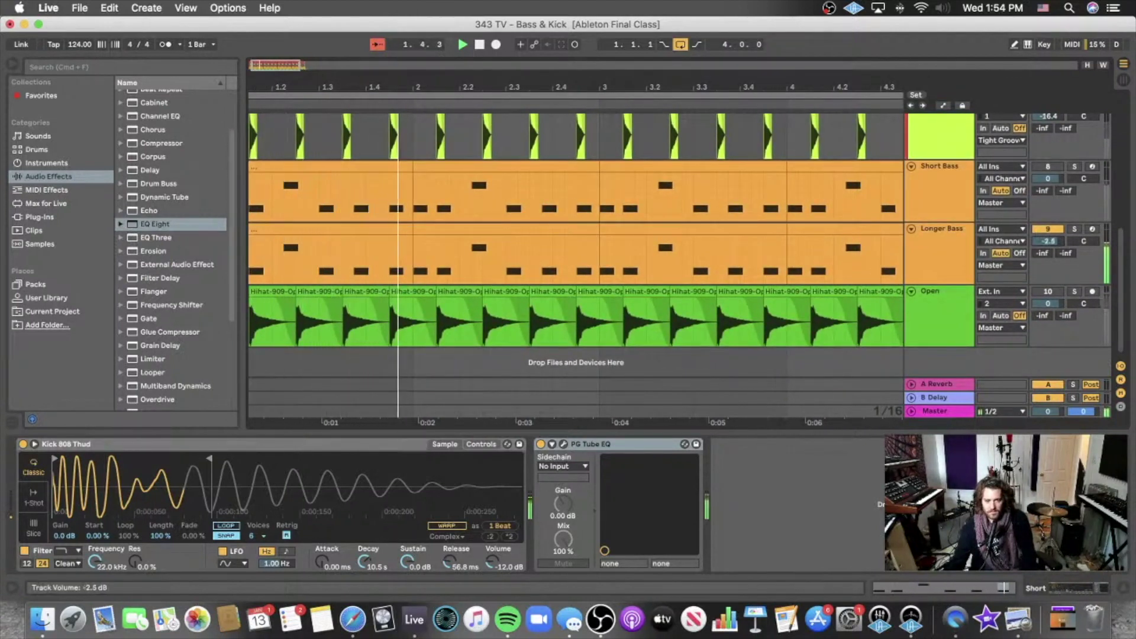
{"action": "left_click_drag", "start_coordinate": [1051, 239], "coordinate": [1050, 248]}
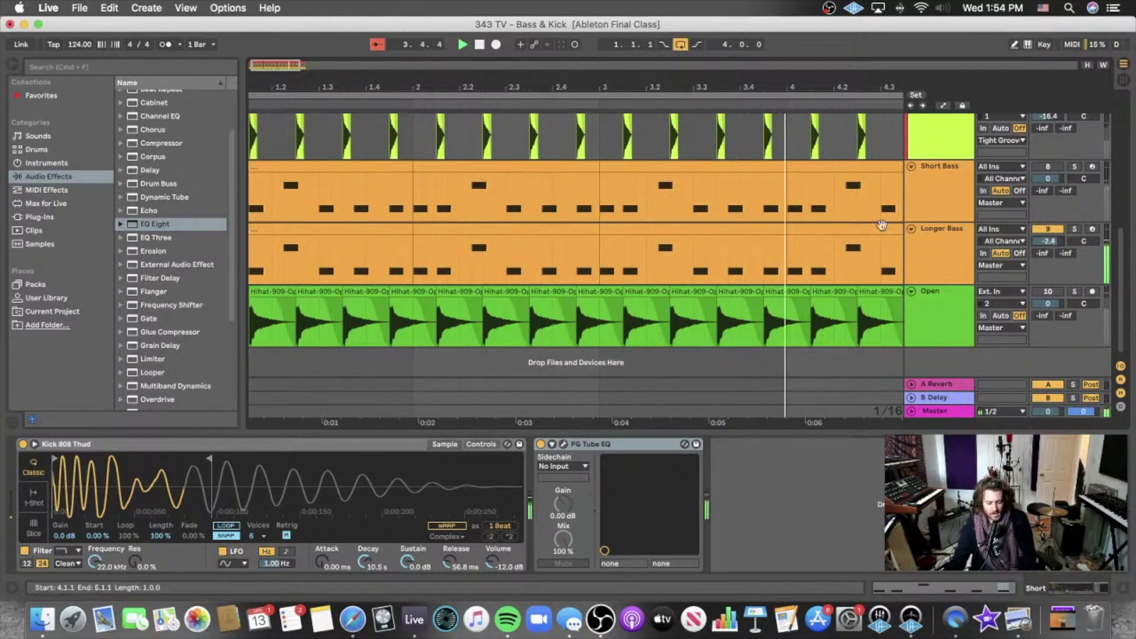
{"action": "scroll", "coordinate": [610, 204], "scroll_direction": "left", "scroll_amount": 1}
{"action": "scroll", "coordinate": [610, 205], "scroll_direction": "left", "scroll_amount": 1}
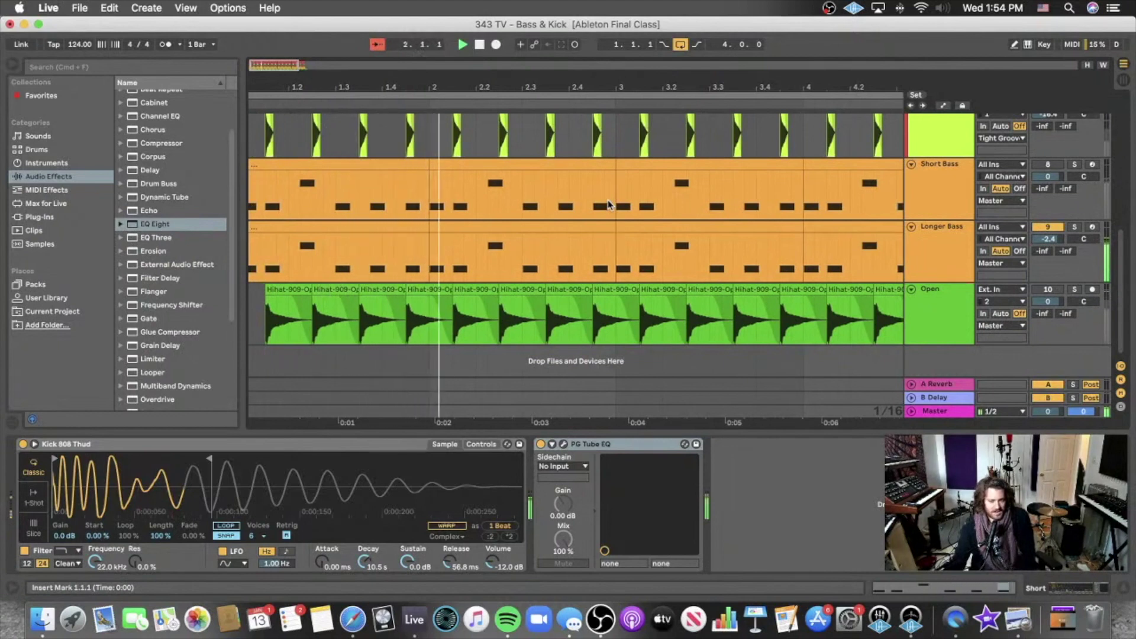
{"action": "left_click", "coordinate": [944, 254]}
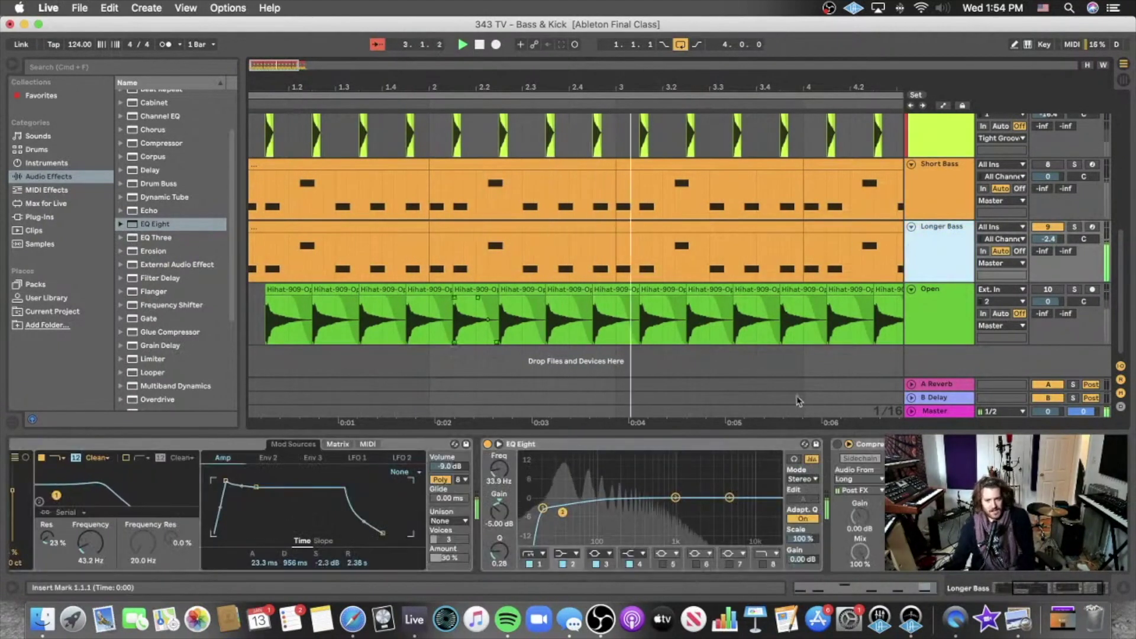
- Set the Longer Bass Compressor's sidechain source to the Short kick and switch sidechain on
{"action": "left_click", "coordinate": [858, 479]}
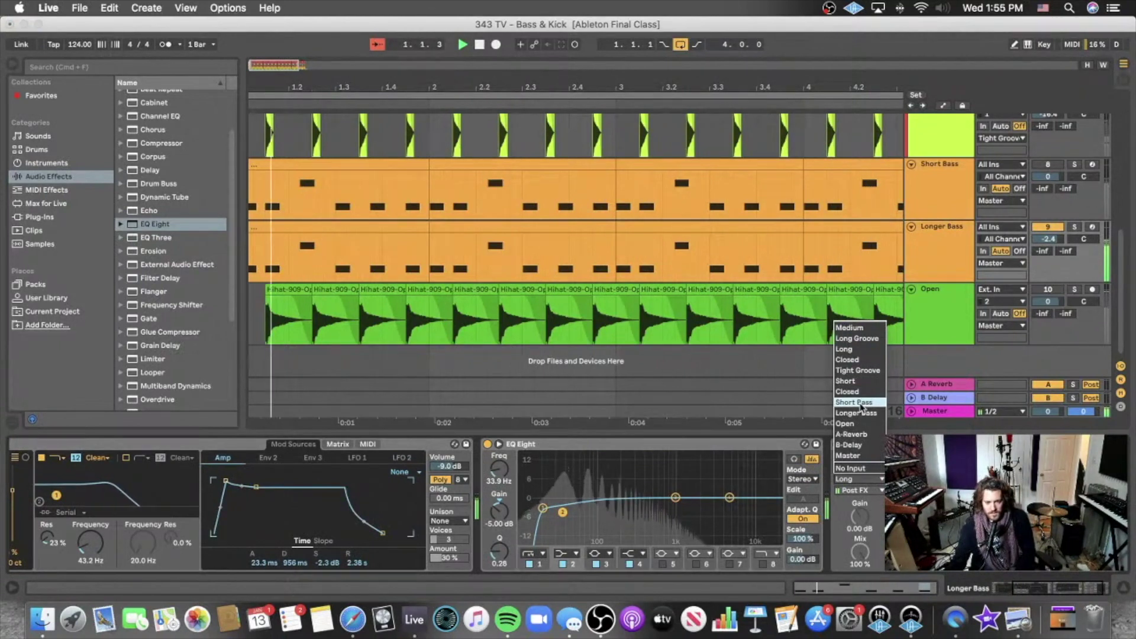
{"action": "left_click", "coordinate": [852, 381]}
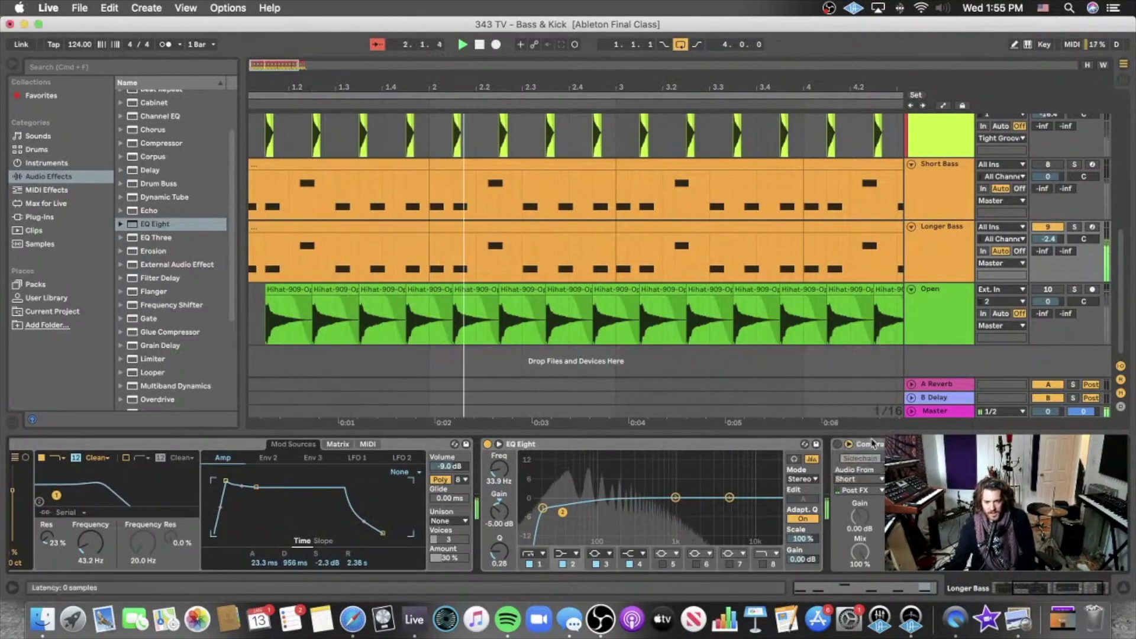
{"action": "left_click", "coordinate": [859, 458]}
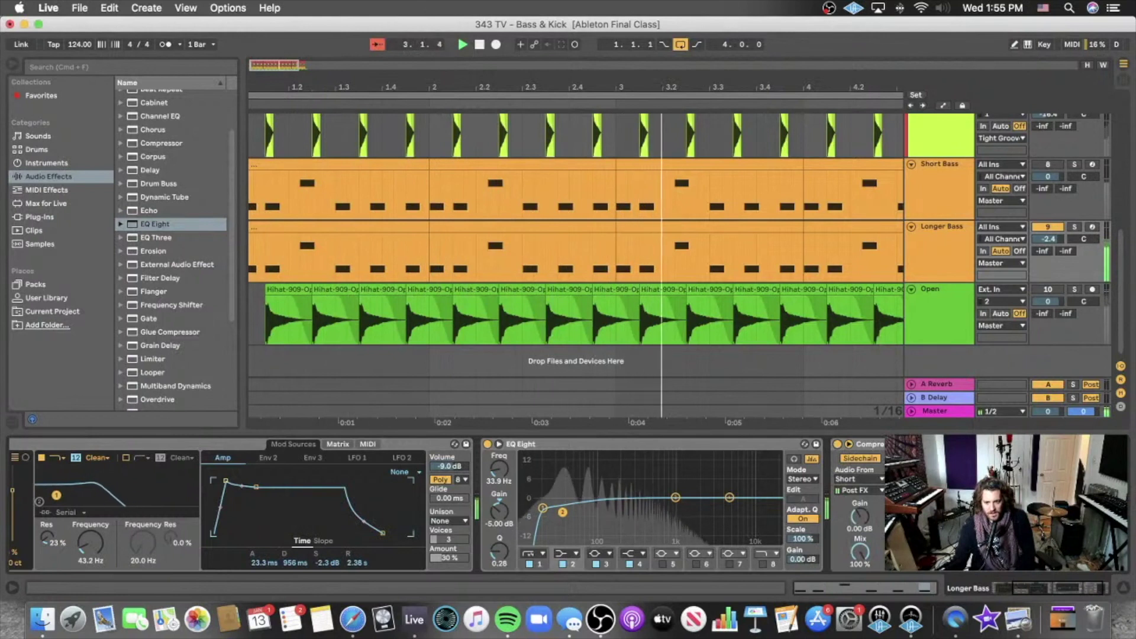